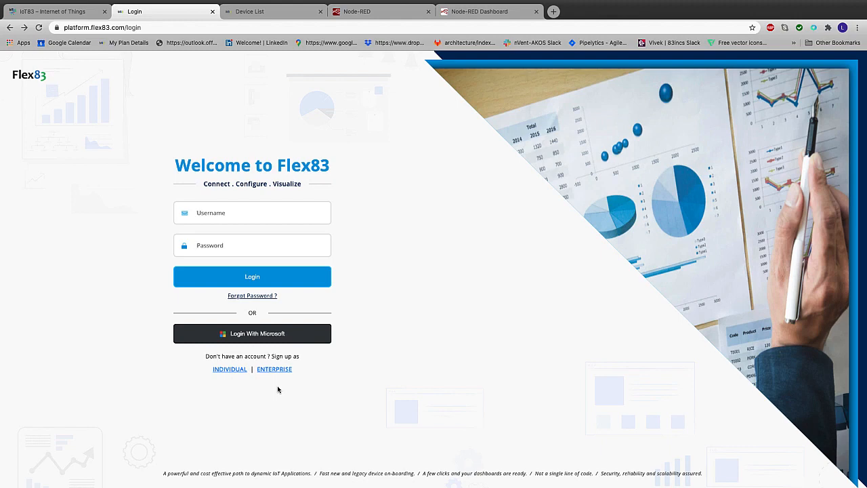
# Step: Open the enterprise sign-up form, and switch to the already open Device List page
pyautogui.click(277, 368)
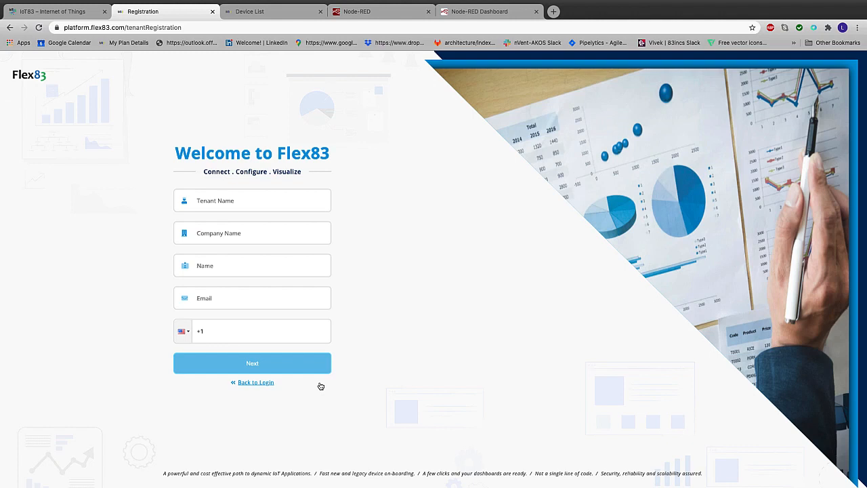
pyautogui.moveTo(165, 3)
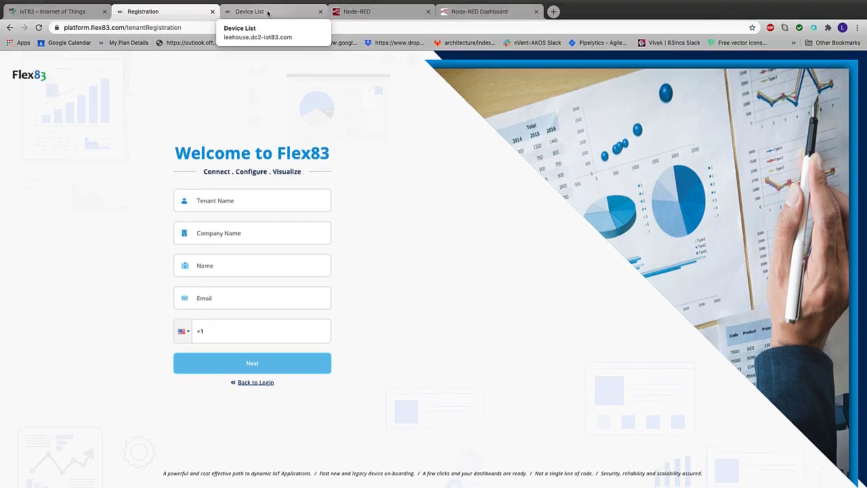
pyautogui.click(268, 12)
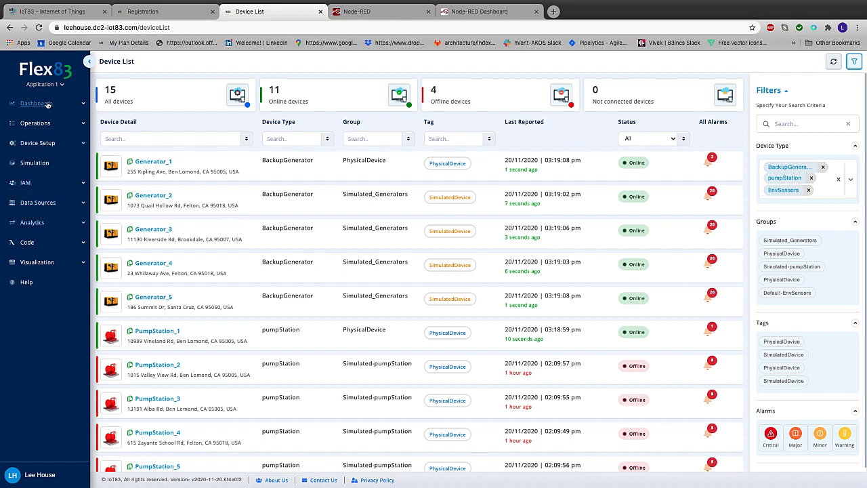
# Step: Open the BackupGenerator device type definition and examine its basic information, MQTT topics and devices
pyautogui.click(42, 145)
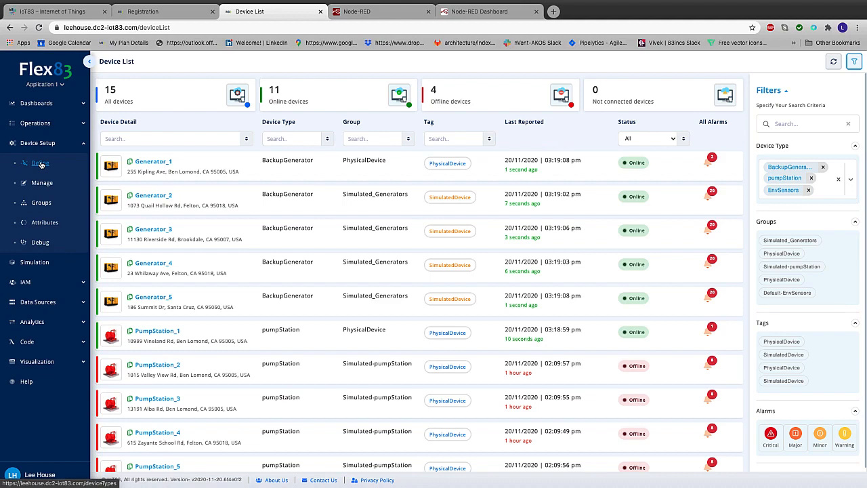
pyautogui.click(41, 164)
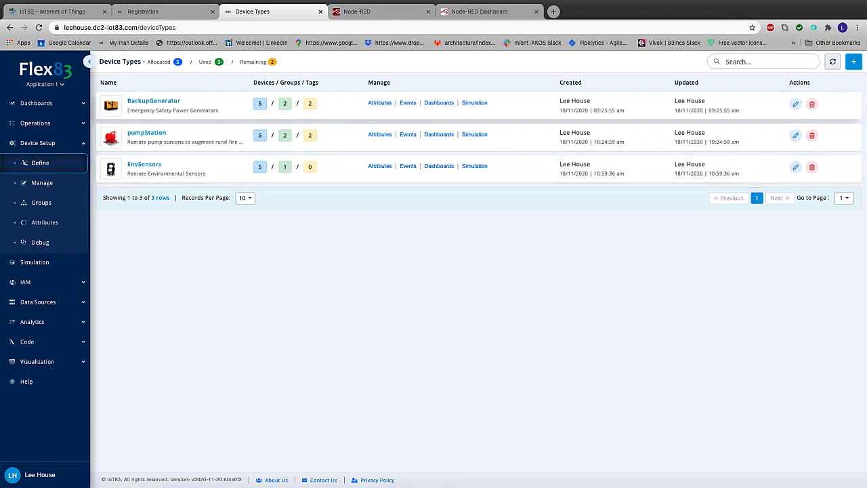
pyautogui.click(796, 106)
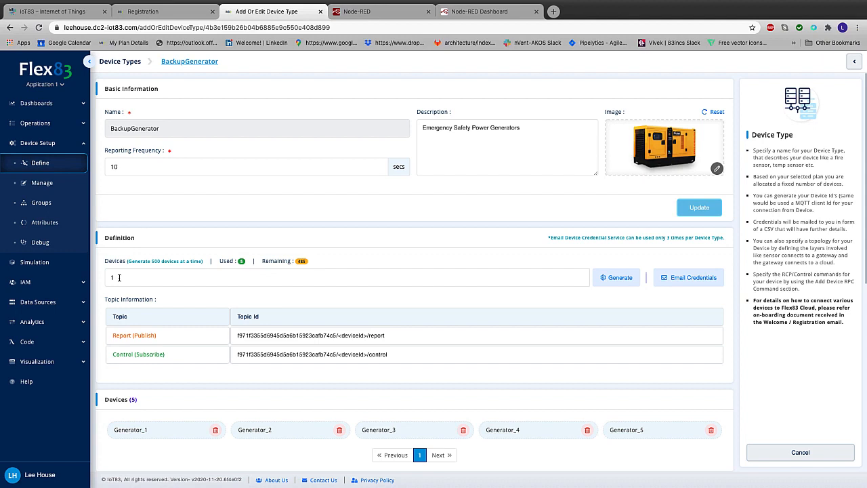
pyautogui.scroll(-2, 119, 277)
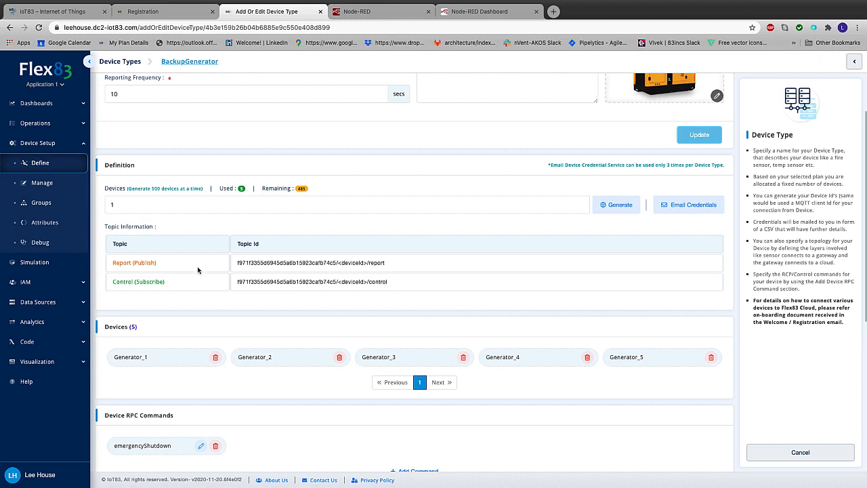
pyautogui.scroll(-3, 239, 271)
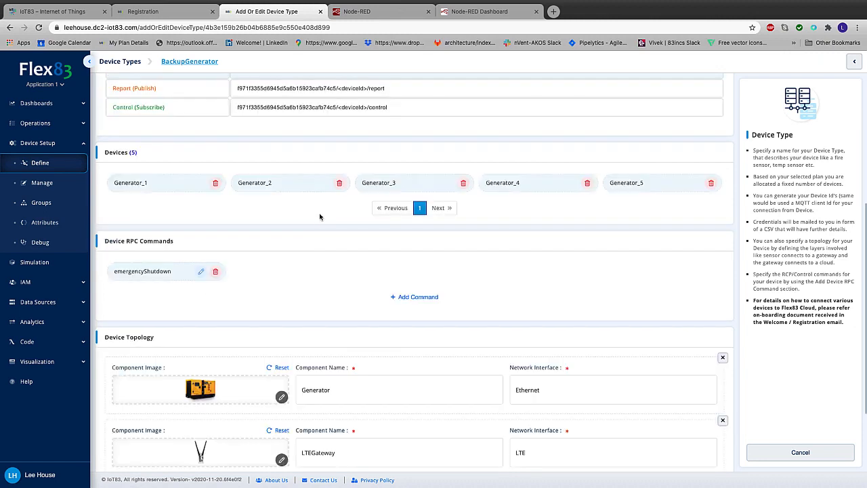
# Step: View the emergencyShutdown RPC command of BackupGenerator, close it without changes, and examine the device topology
pyautogui.click(202, 274)
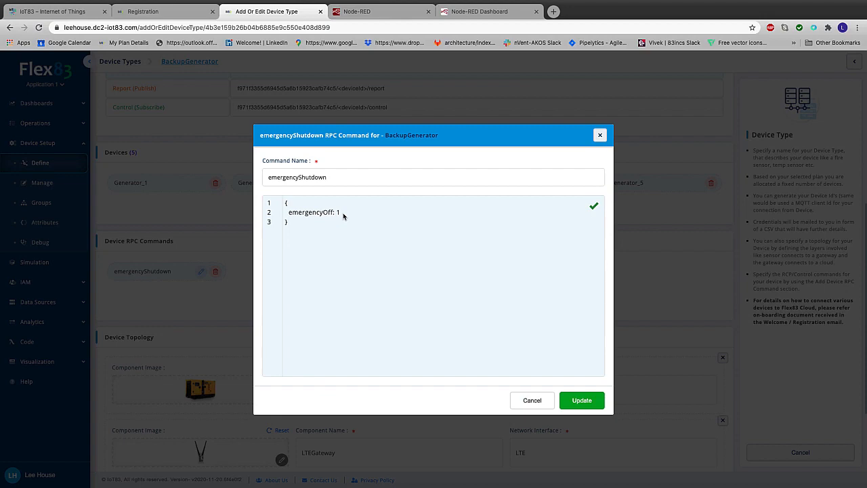
pyautogui.click(532, 400)
pyautogui.scroll(-3, 234, 342)
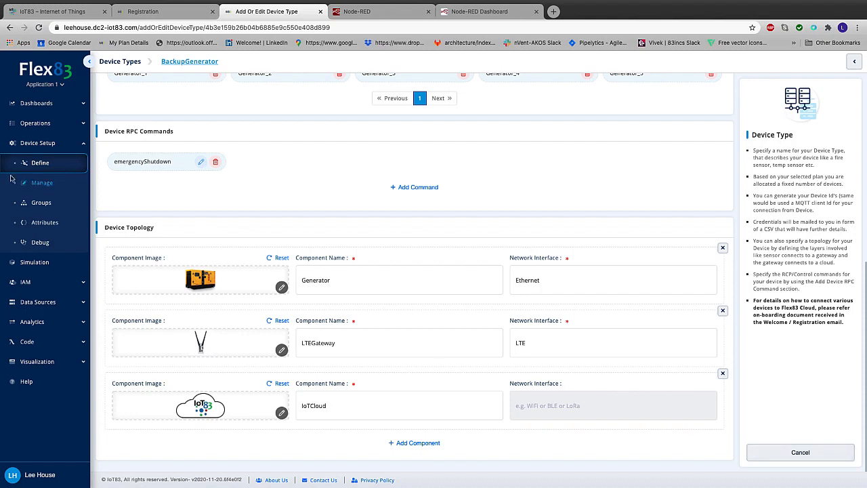
# Step: Open the details of Generator_1 in device management, inspect its location on the map, and save the details
pyautogui.click(41, 184)
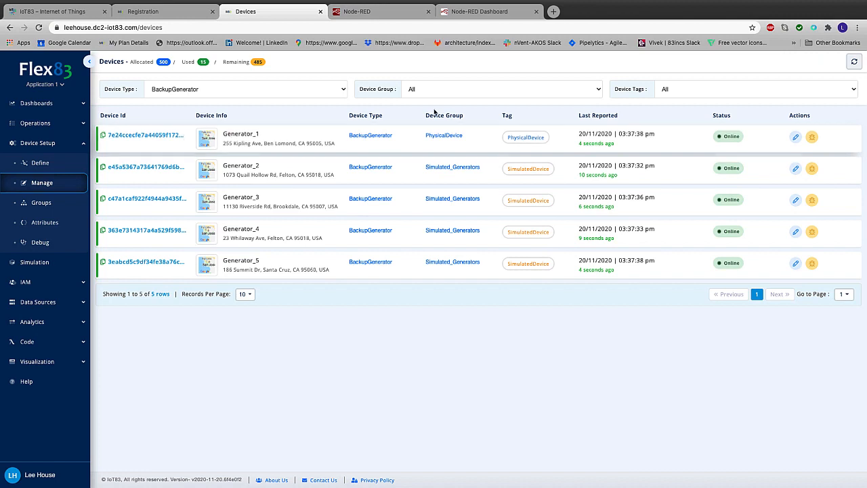
pyautogui.click(796, 138)
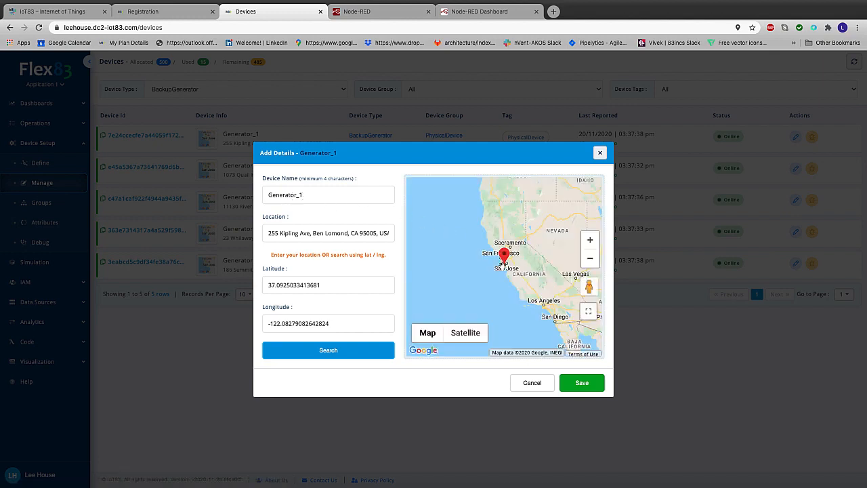
pyautogui.scroll(1, 505, 267)
pyautogui.scroll(5, 506, 266)
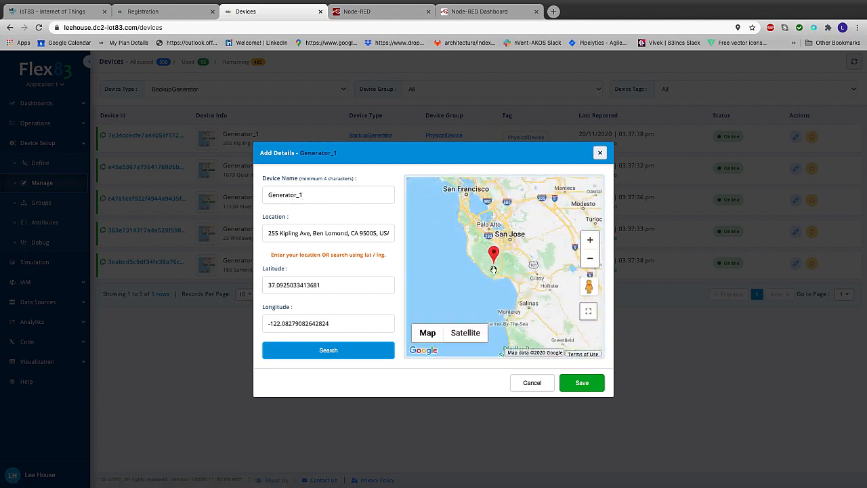
pyautogui.scroll(-5, 493, 269)
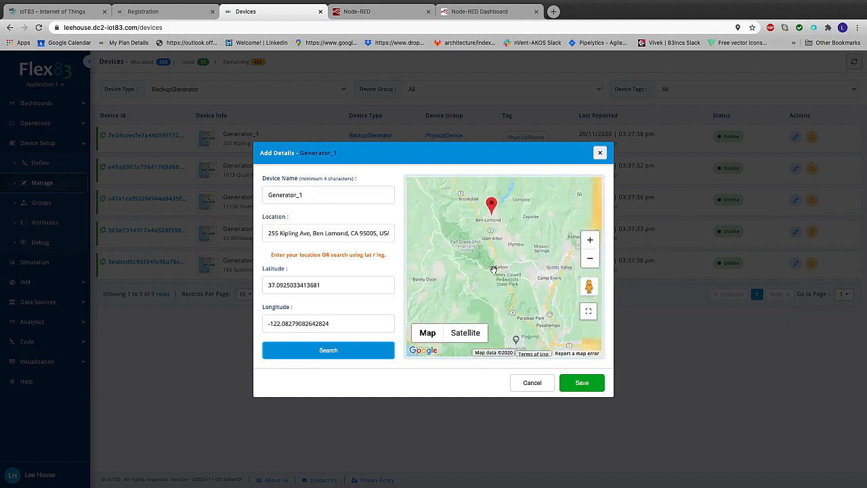
pyautogui.scroll(2, 500, 257)
pyautogui.scroll(4, 500, 256)
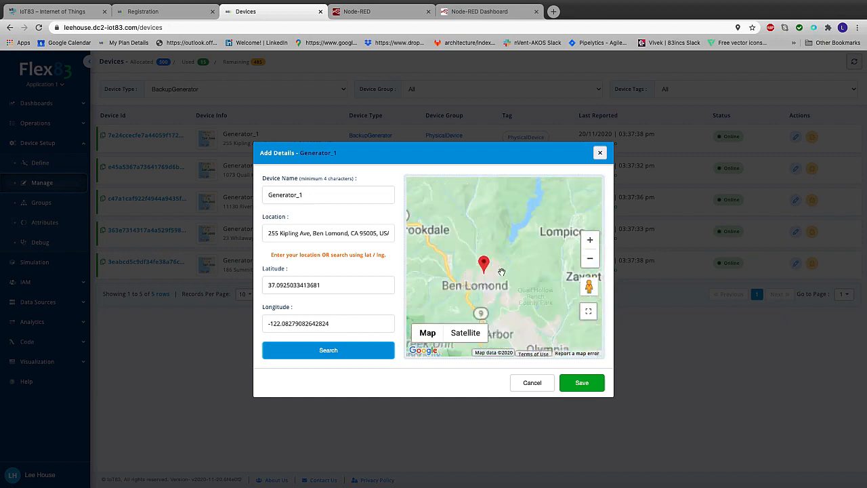
pyautogui.moveTo(437, 279); pyautogui.dragTo(513, 236)
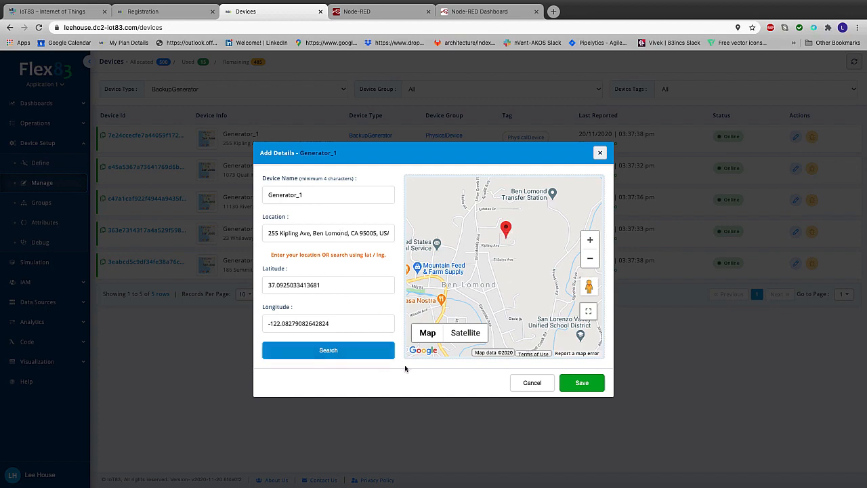
pyautogui.click(577, 383)
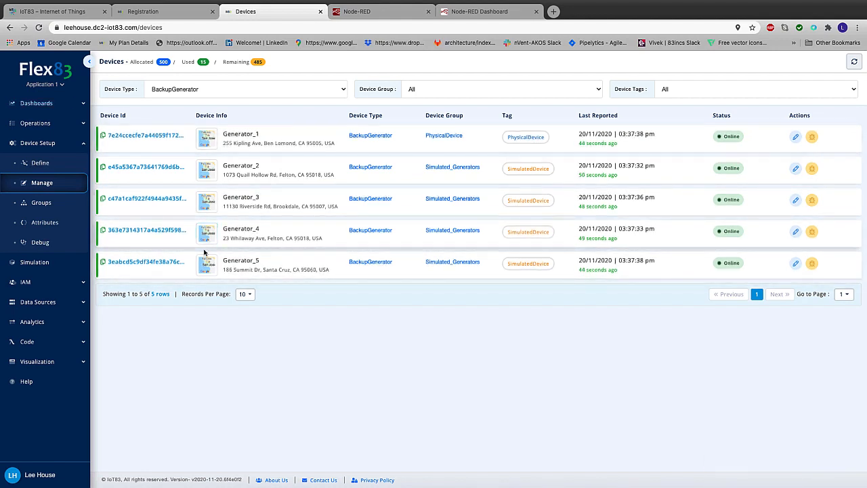
# Step: Review the devices and tag mapping of the Simulated_Generators device group, and open the device attributes page
pyautogui.click(43, 203)
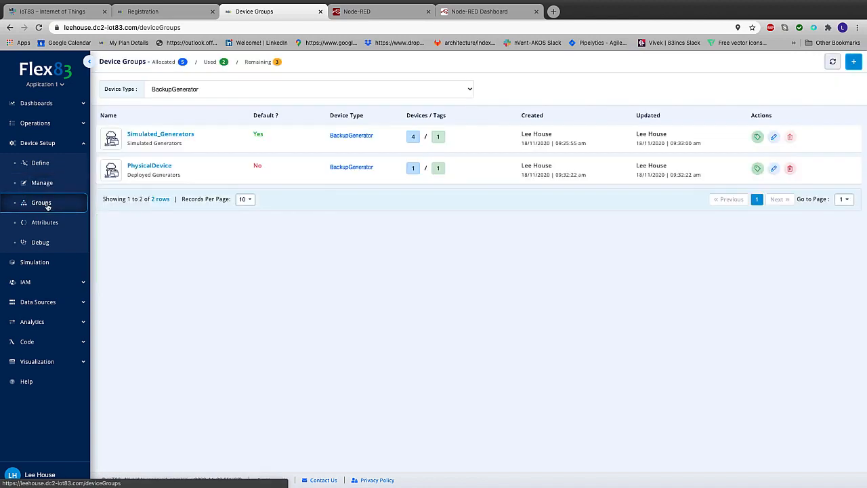
pyautogui.click(471, 91)
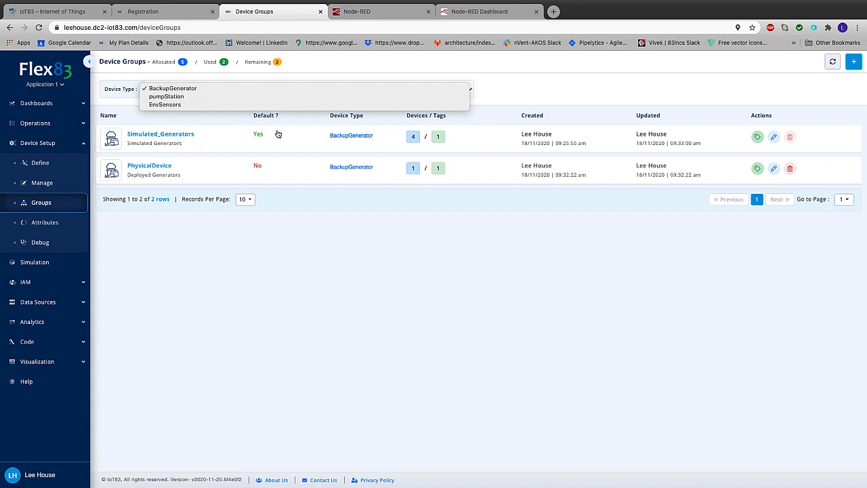
pyautogui.click(652, 90)
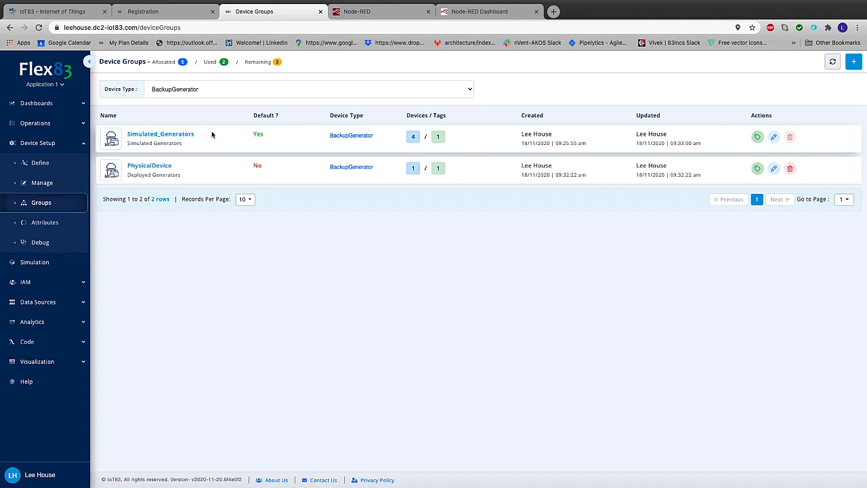
pyautogui.click(774, 137)
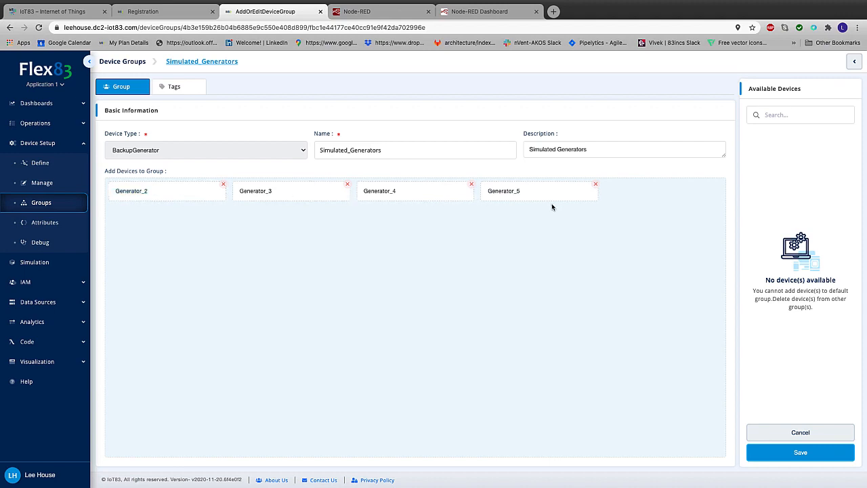
pyautogui.click(180, 87)
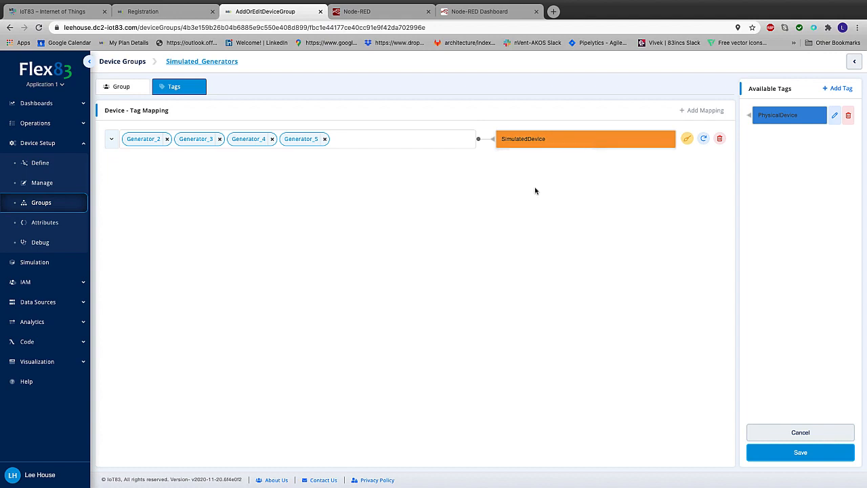
pyautogui.click(44, 222)
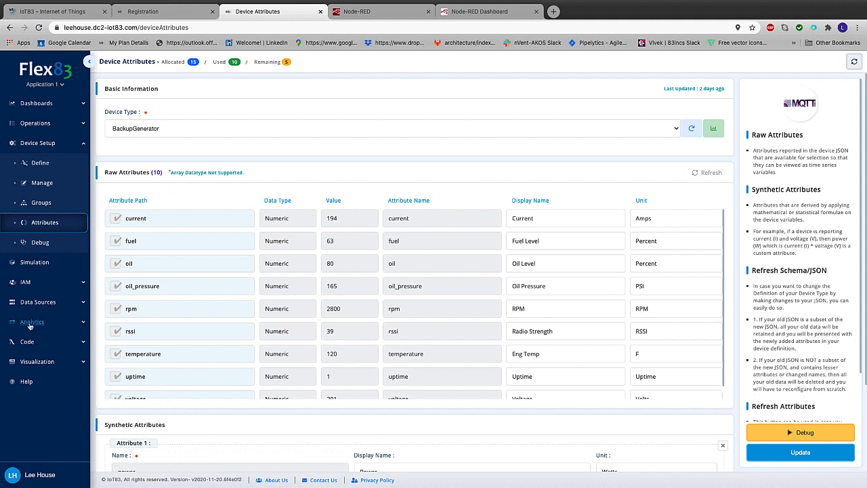
# Step: Open the pumpStation simulation for editing and examine its device JSON, attribute ranges and the value types available for batteryLevel
pyautogui.click(35, 263)
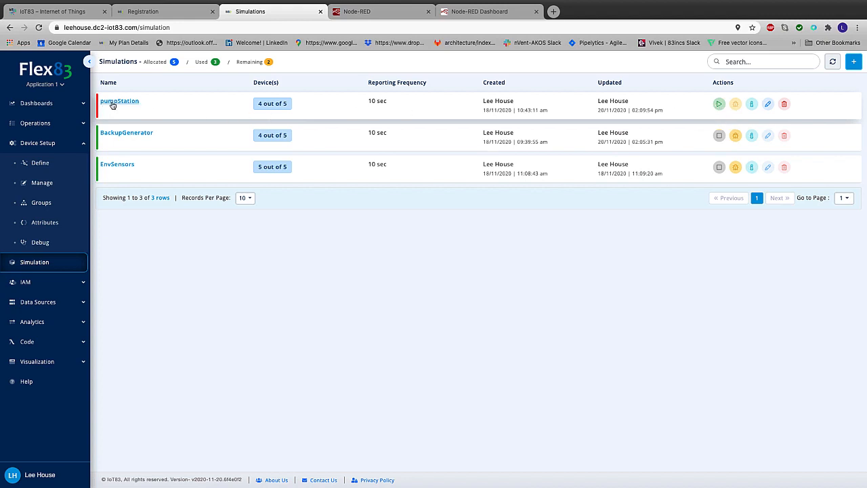
pyautogui.click(767, 103)
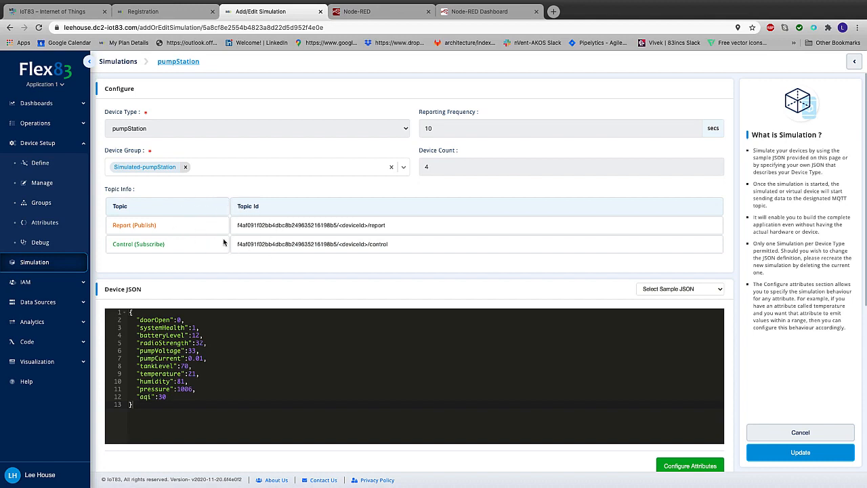
pyautogui.scroll(-1, 228, 243)
pyautogui.scroll(-1, 229, 242)
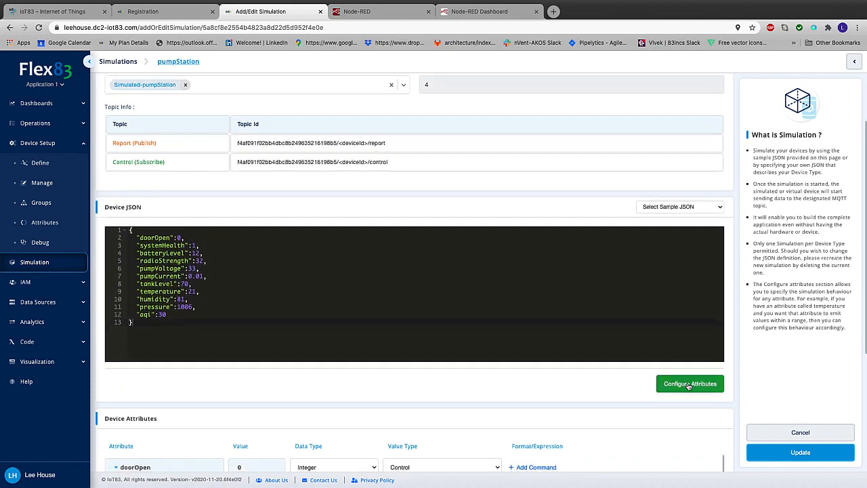
pyautogui.scroll(-5, 689, 385)
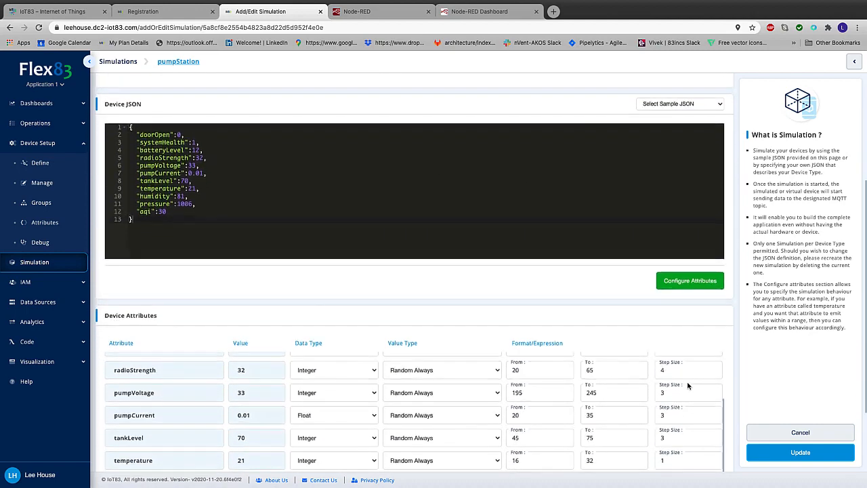
pyautogui.scroll(-3, 687, 385)
pyautogui.scroll(3, 610, 291)
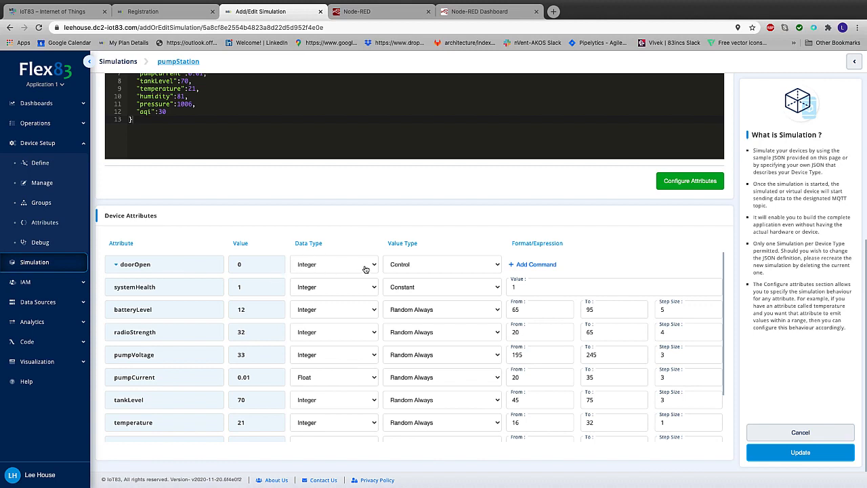
pyautogui.scroll(-1, 366, 269)
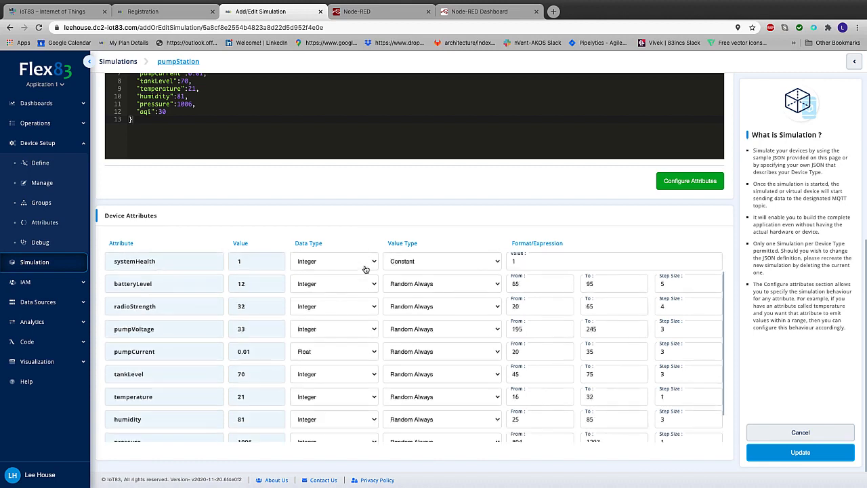
pyautogui.scroll(1, 367, 269)
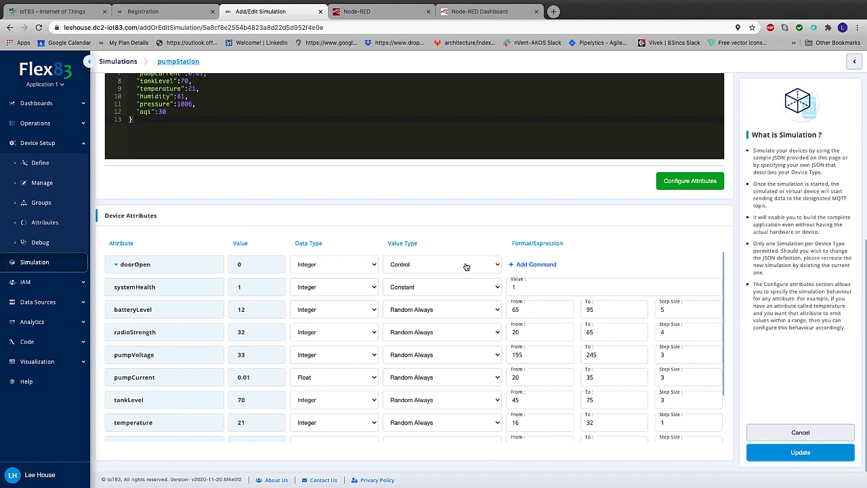
pyautogui.click(494, 311)
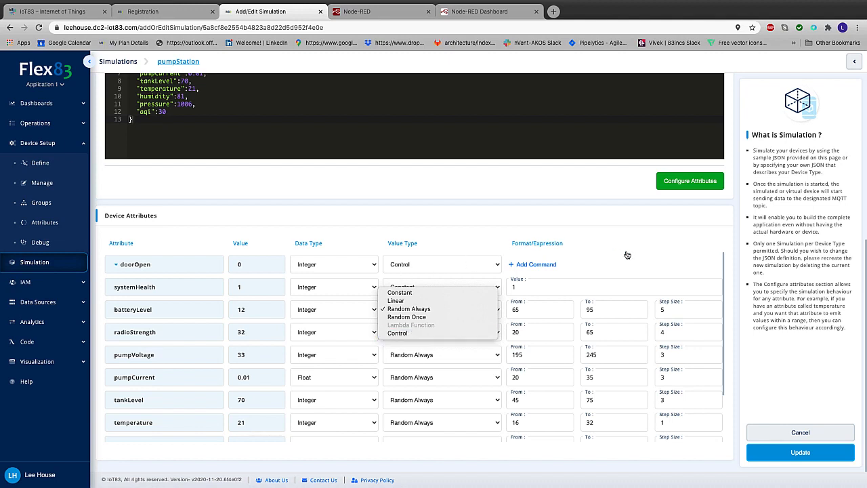
# Step: Update the pumpStation simulation and start it
pyautogui.click(800, 454)
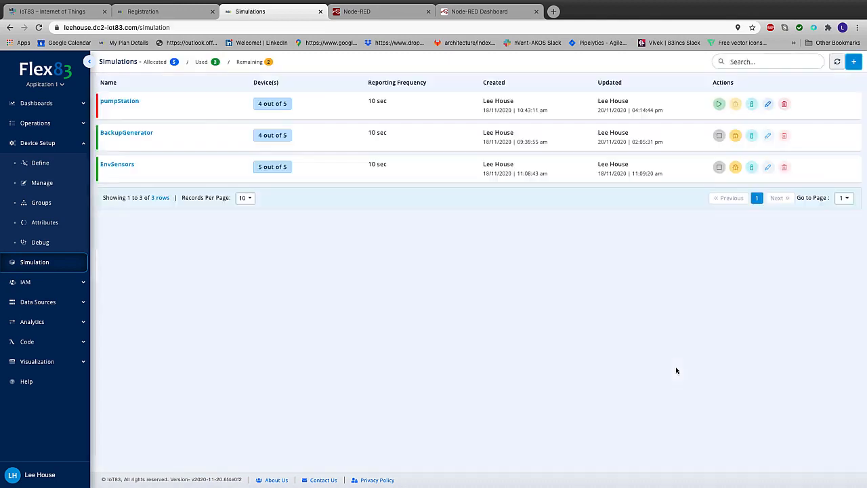
pyautogui.click(718, 105)
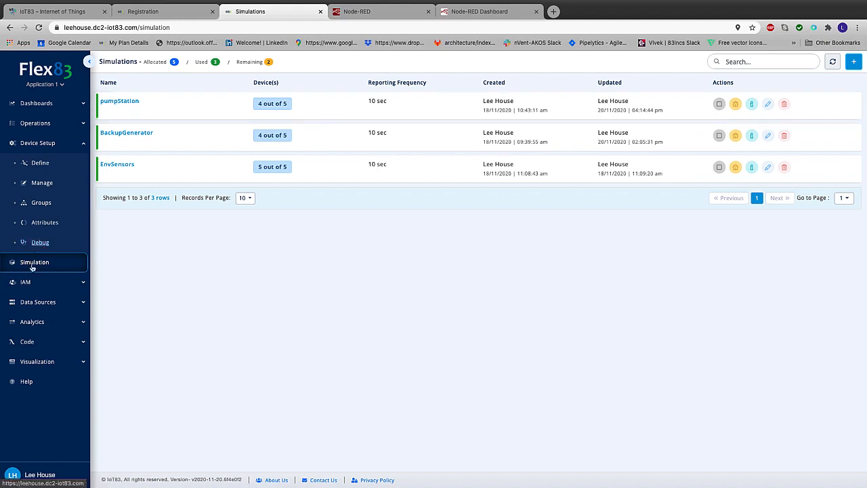
# Step: Open the device attributes of the pumpStation device type and examine its raw attributes, display names, units and the synthetic power expression
pyautogui.click(41, 224)
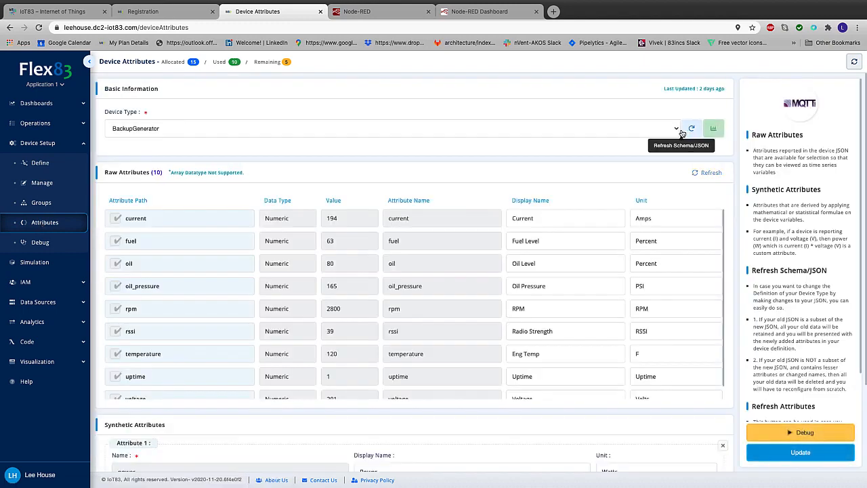
pyautogui.click(676, 129)
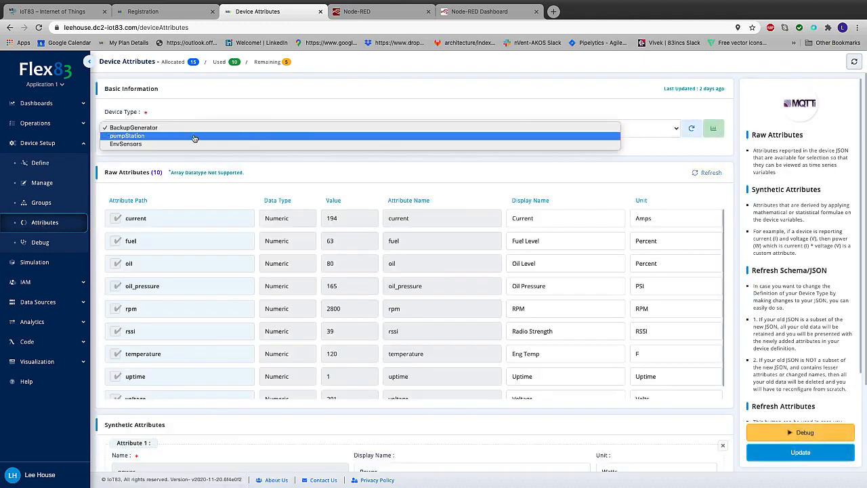
pyautogui.click(144, 136)
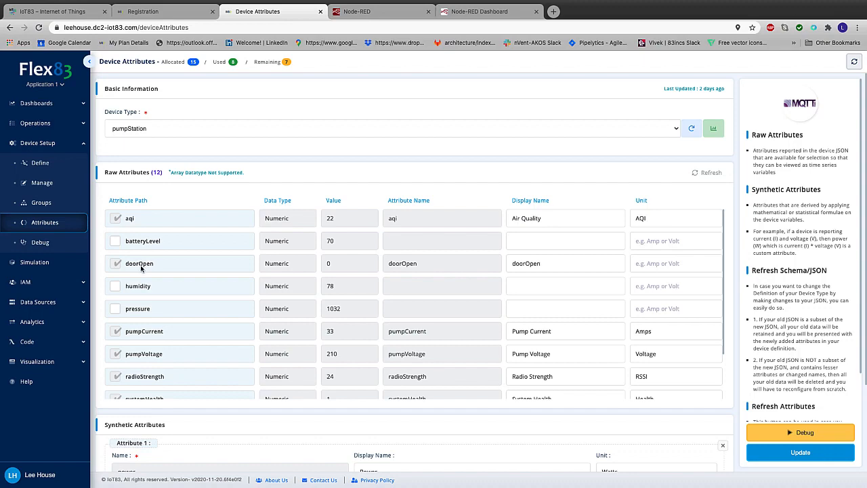
pyautogui.scroll(-1, 142, 341)
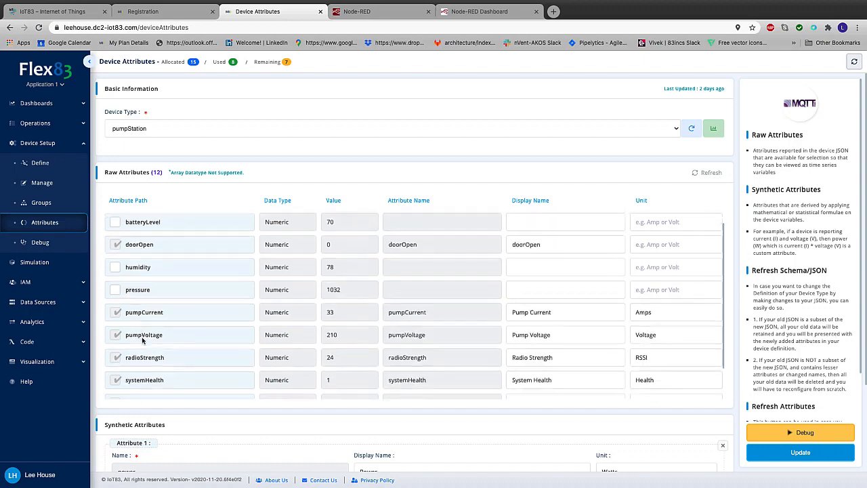
pyautogui.scroll(-1, 143, 340)
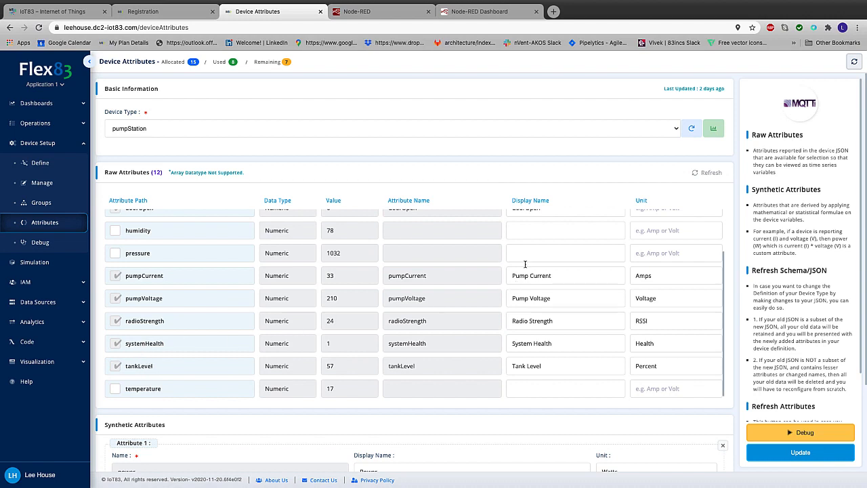
pyautogui.scroll(3, 527, 258)
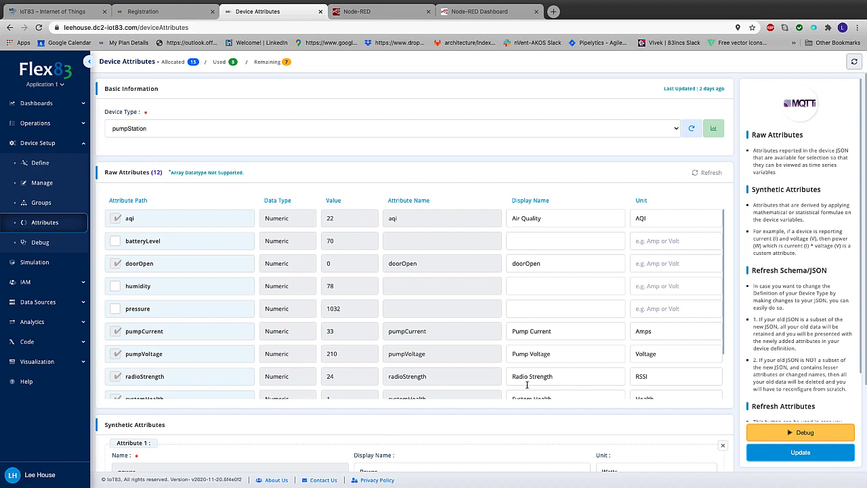
pyautogui.scroll(-2, 527, 385)
pyautogui.scroll(3, 527, 385)
pyautogui.scroll(-4, 659, 224)
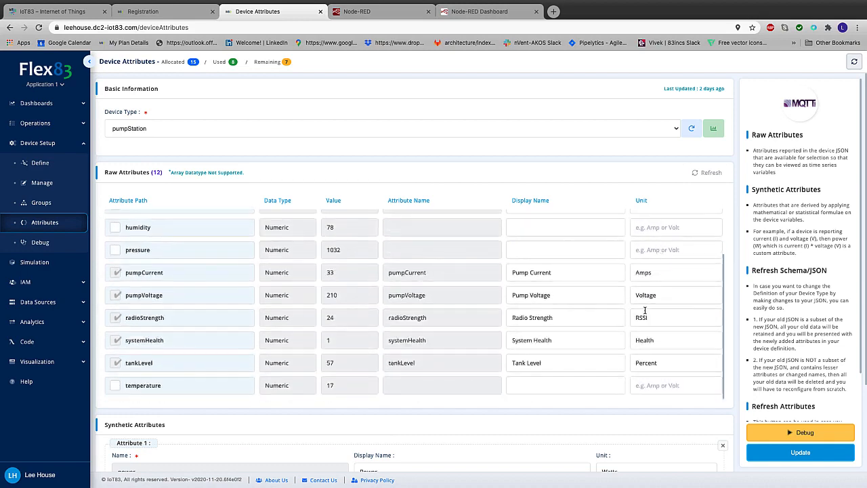
pyautogui.scroll(-3, 505, 348)
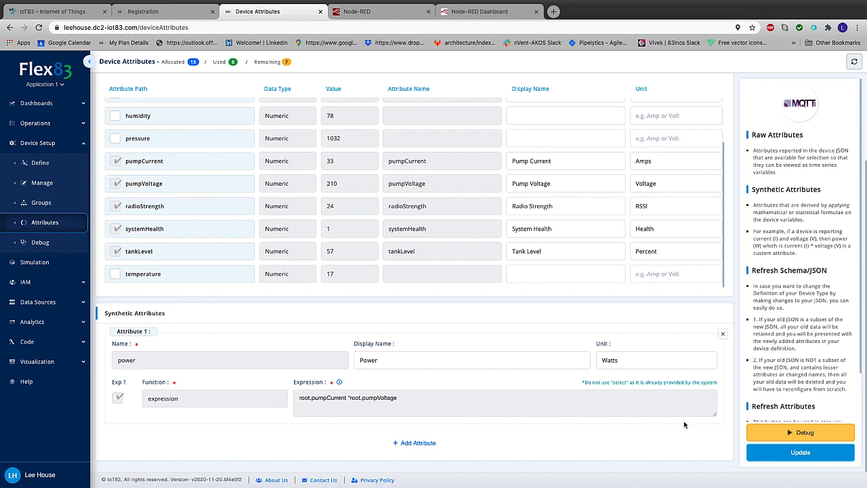
# Step: Run a debug session on the pumpStation attributes, close its output, and update the attribute configuration
pyautogui.click(797, 432)
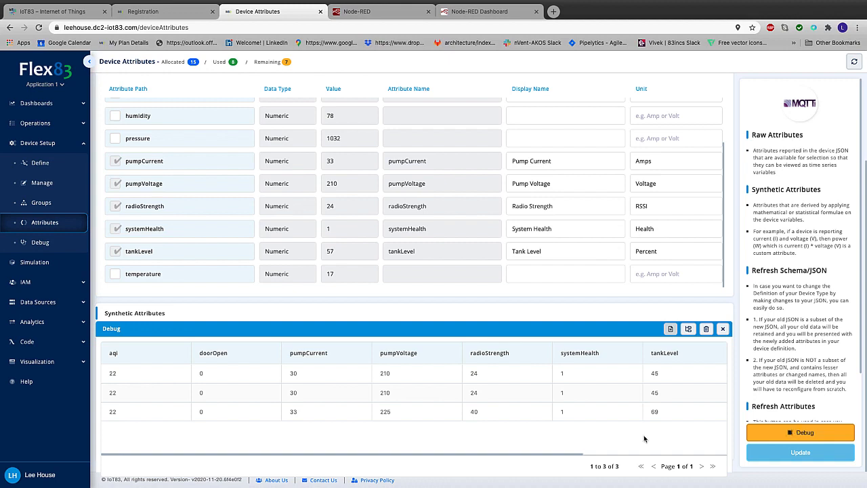
pyautogui.click(797, 434)
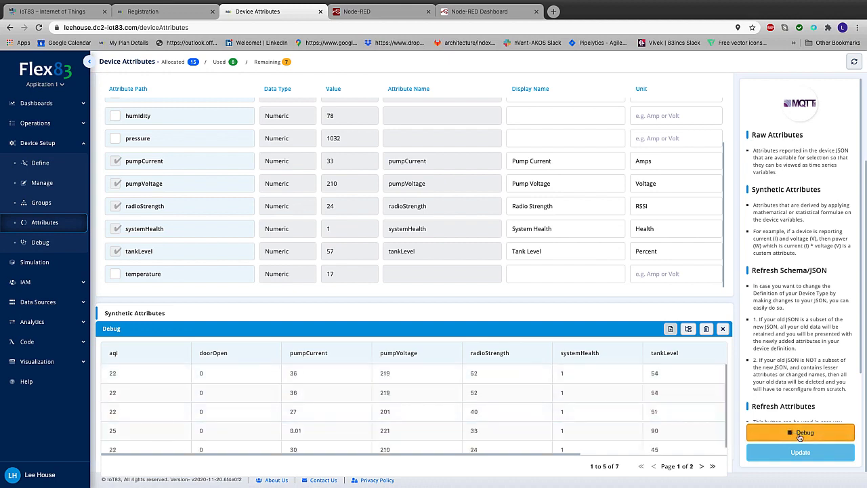
pyautogui.click(722, 329)
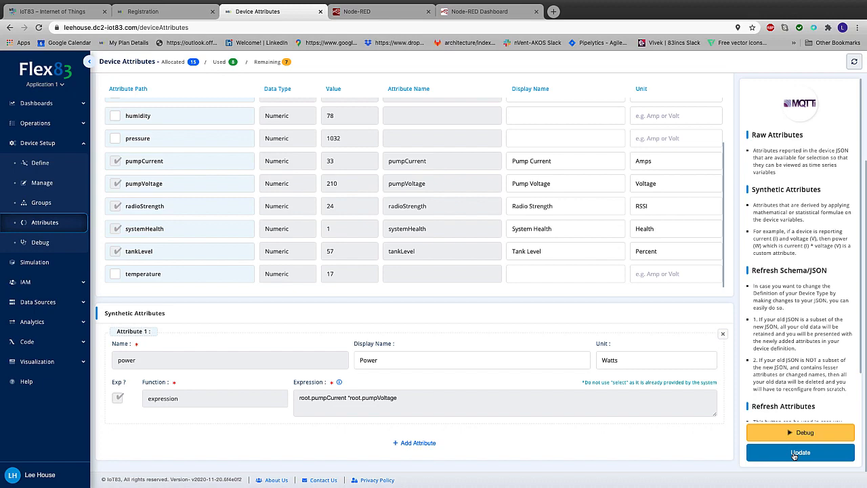
pyautogui.click(800, 452)
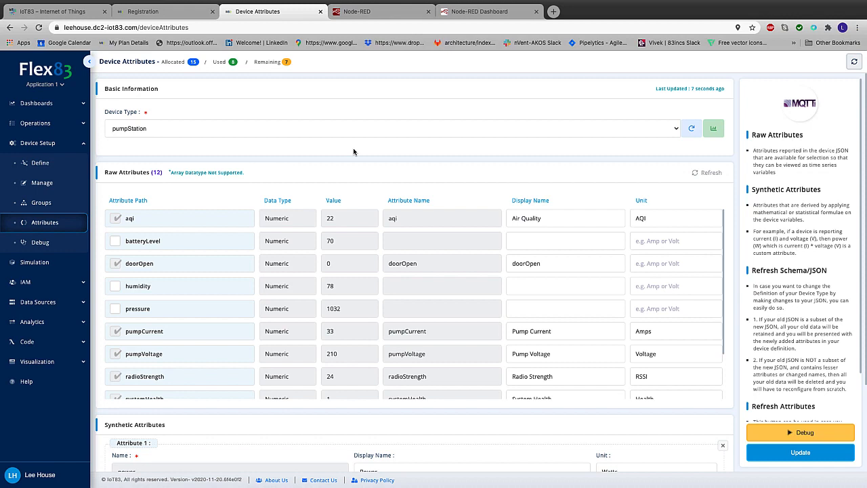
# Step: Switch to Node-RED and open the MQTT_Out node on Flow 1 to examine its full publishing topic
pyautogui.click(374, 15)
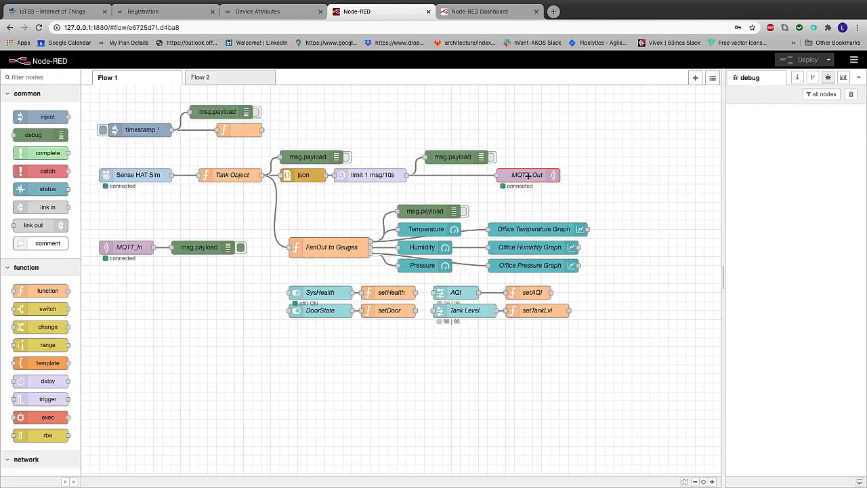
pyautogui.press('super+Tab')
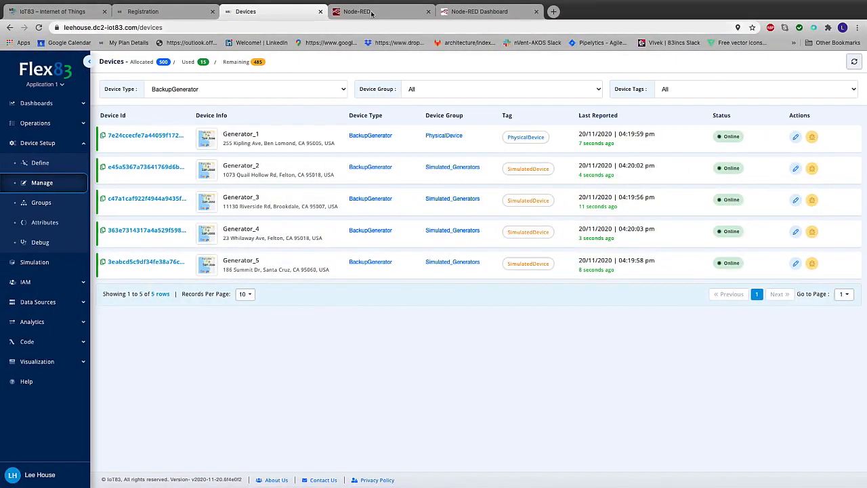
pyautogui.click(371, 11)
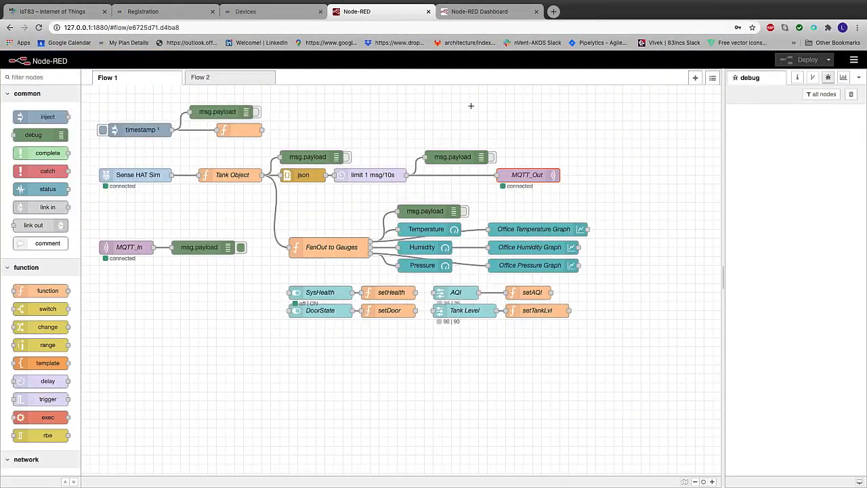
pyautogui.doubleClick(530, 175)
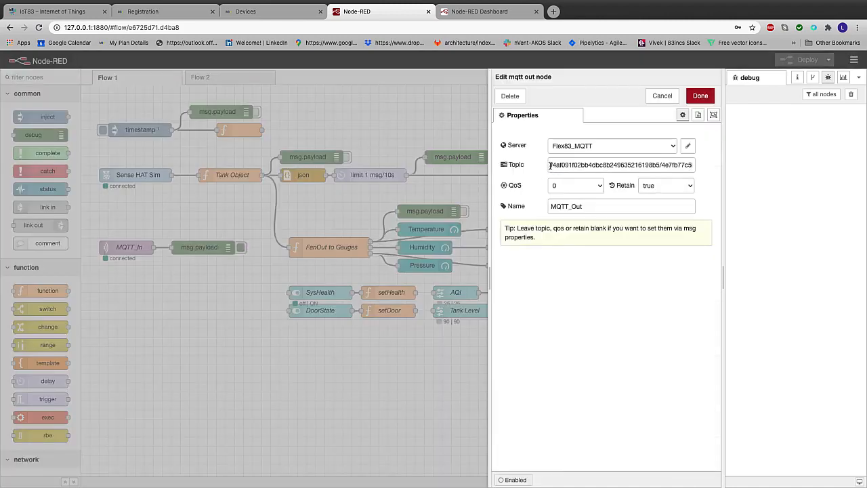
pyautogui.moveTo(549, 165); pyautogui.dragTo(695, 164)
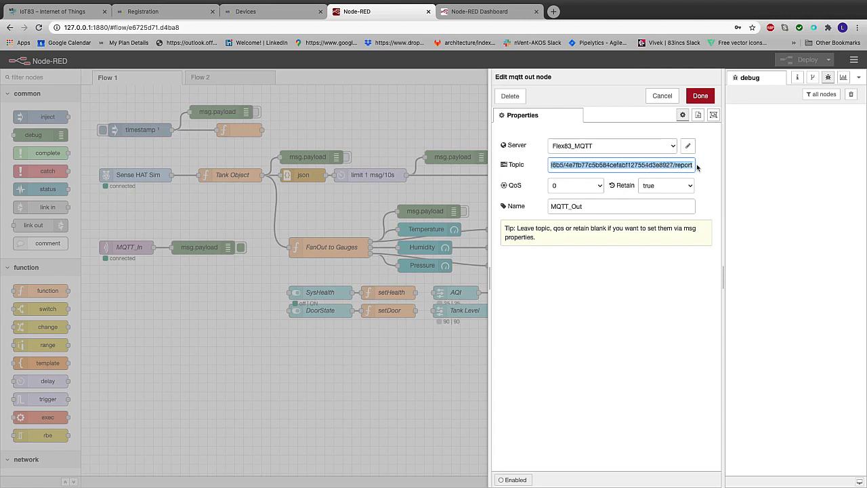
pyautogui.click(708, 165)
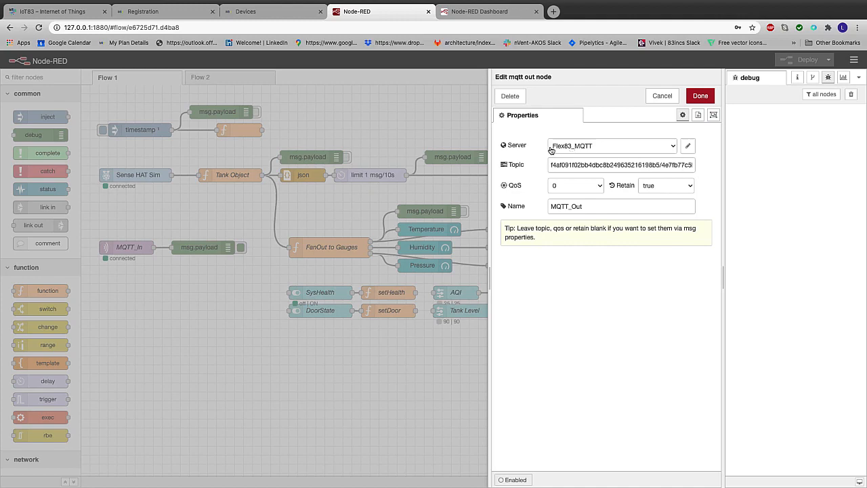
# Step: Review the Flex83_MQTT broker's connection, TLS configuration and security credentials, and update both the TLS configuration and the broker
pyautogui.click(687, 148)
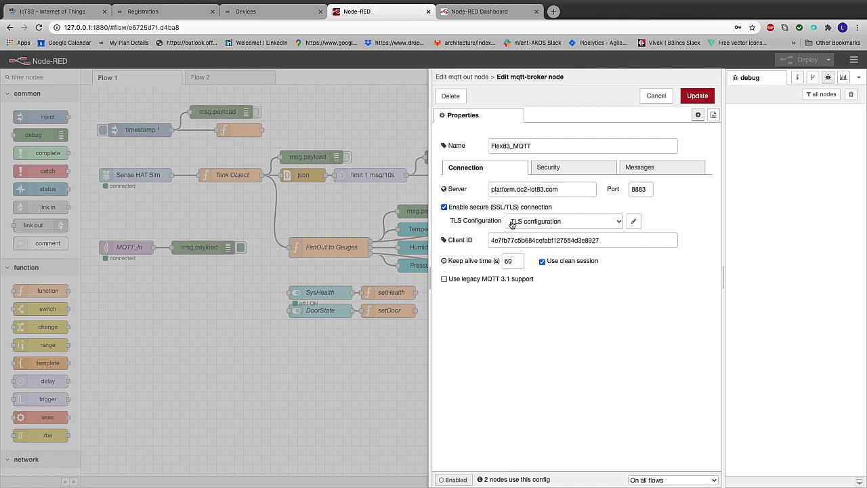
pyautogui.click(633, 223)
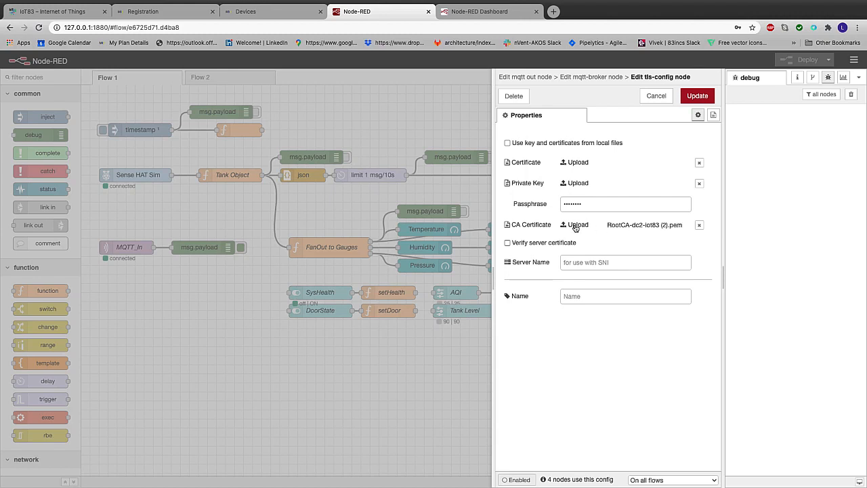
pyautogui.click(697, 97)
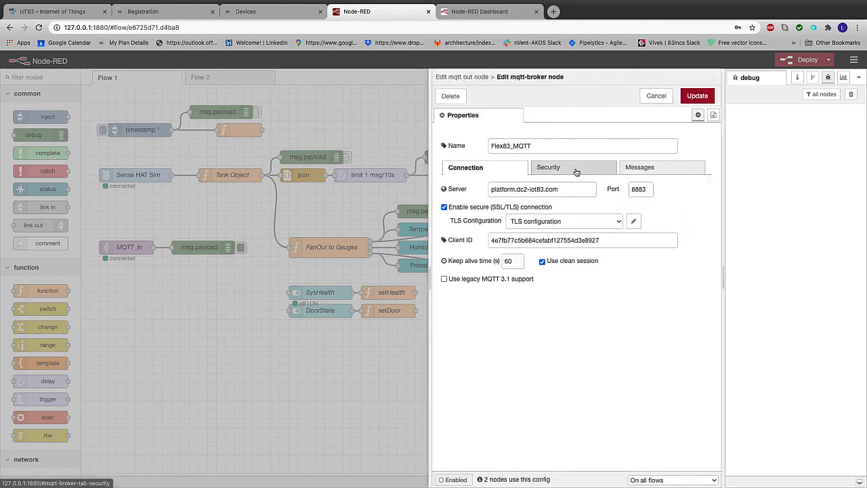
pyautogui.click(575, 169)
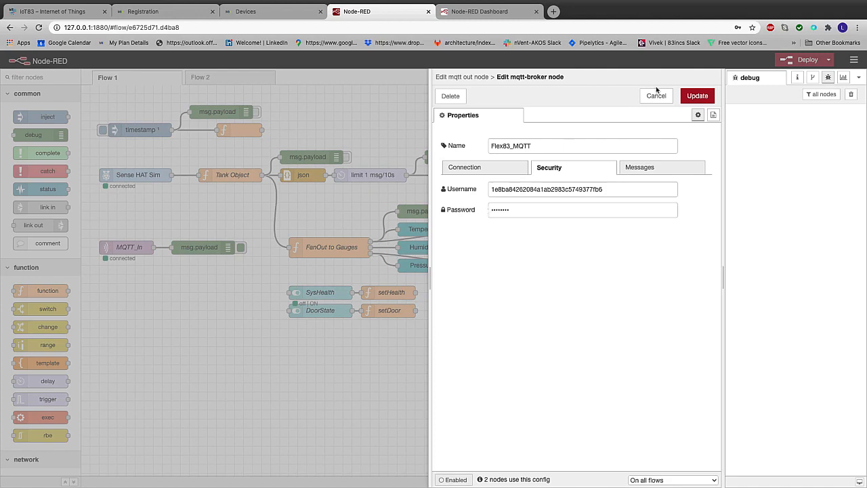
pyautogui.click(699, 97)
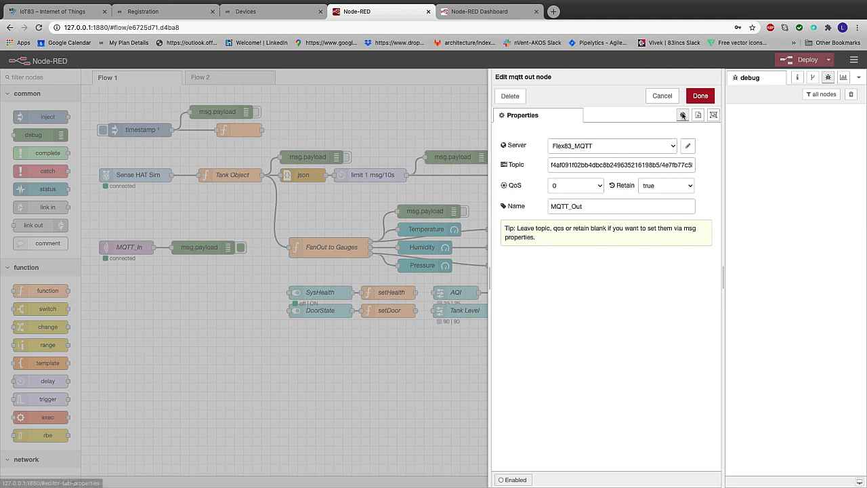
# Step: Recheck the client ID of the Flex83_MQTT broker, and save the broker and the MQTT_Out node
pyautogui.click(688, 146)
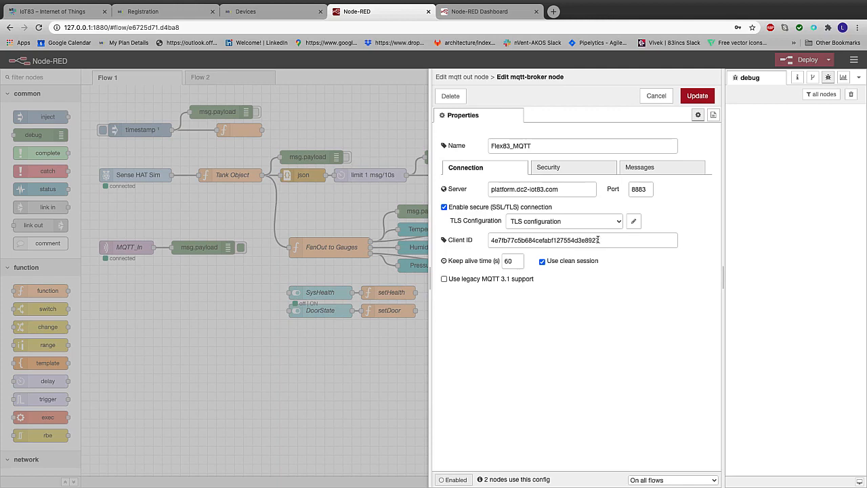
pyautogui.click(696, 96)
pyautogui.click(701, 95)
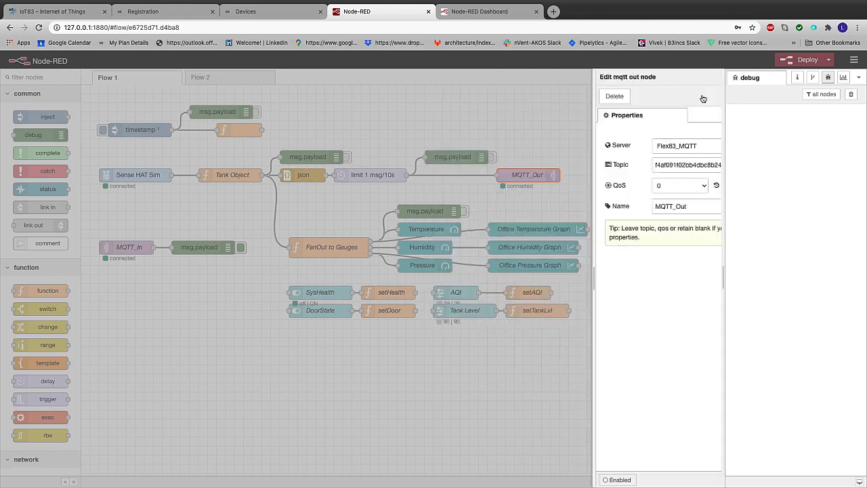
# Step: Deploy the flow, enable the msg.payload debug node before MQTT_Out, and widen the debug area to read its messages
pyautogui.click(804, 61)
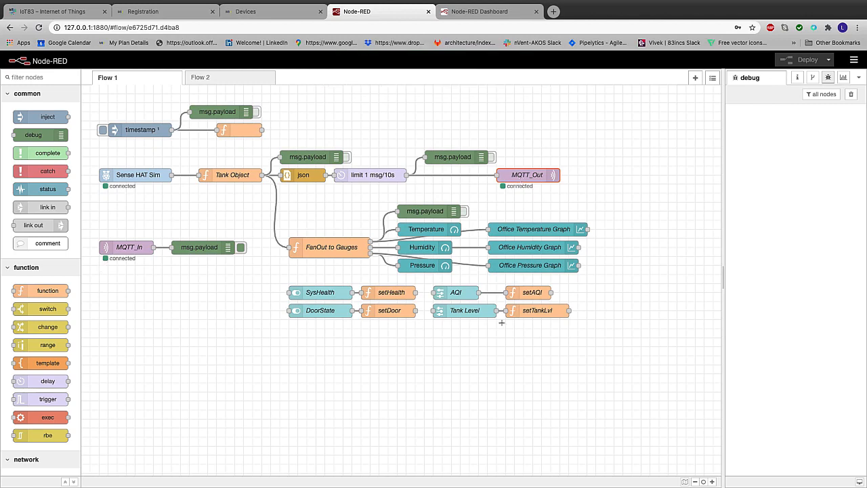
pyautogui.click(492, 157)
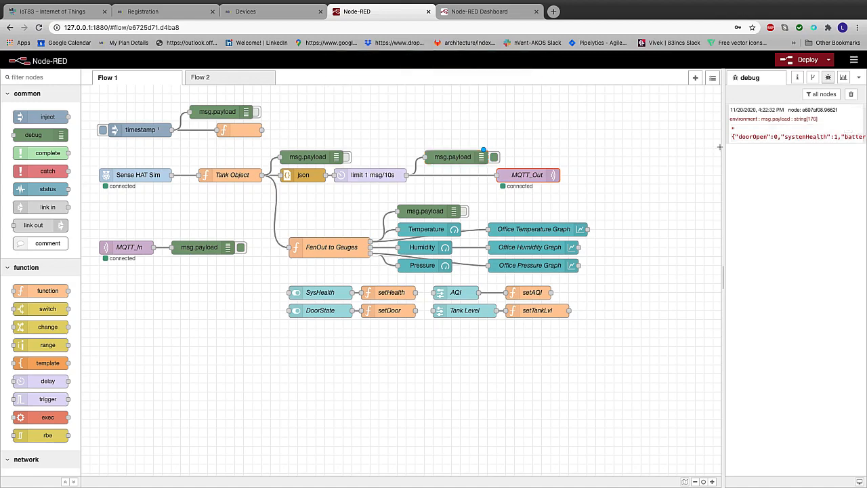
pyautogui.moveTo(721, 147); pyautogui.dragTo(581, 152)
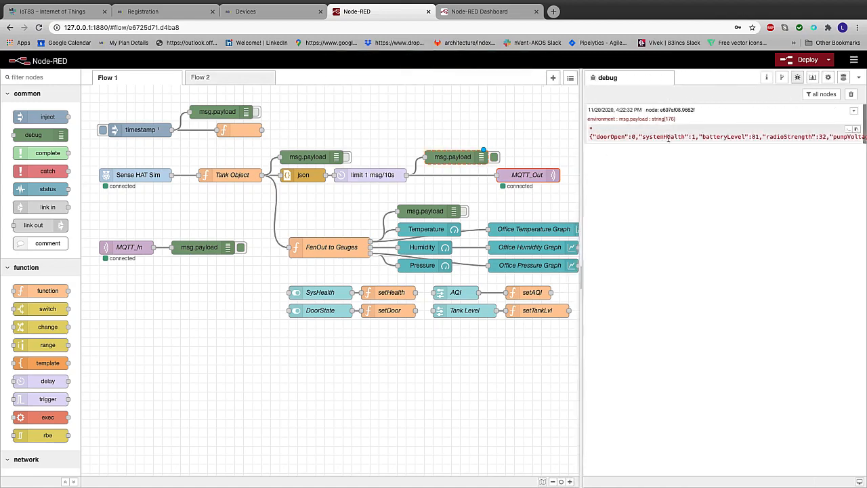
# Step: Switch to the Flex83 Devices tab, open the alarm configuration for BackupGenerator, and check the available device types
pyautogui.click(261, 13)
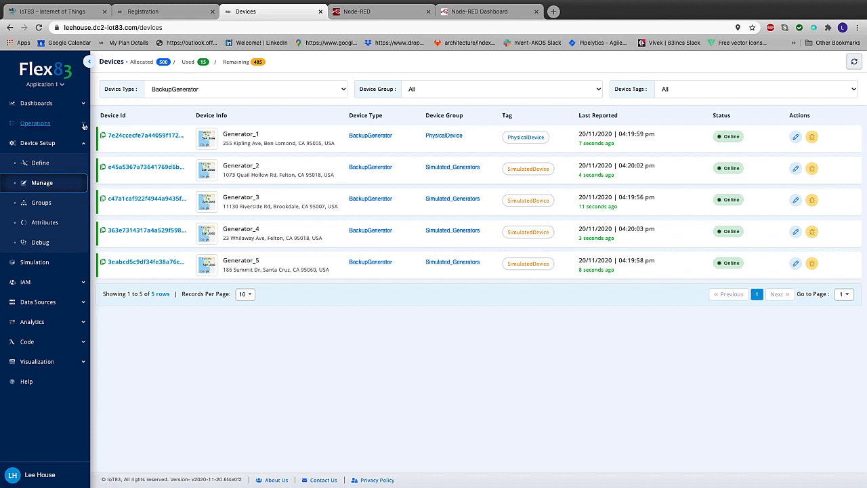
pyautogui.click(35, 122)
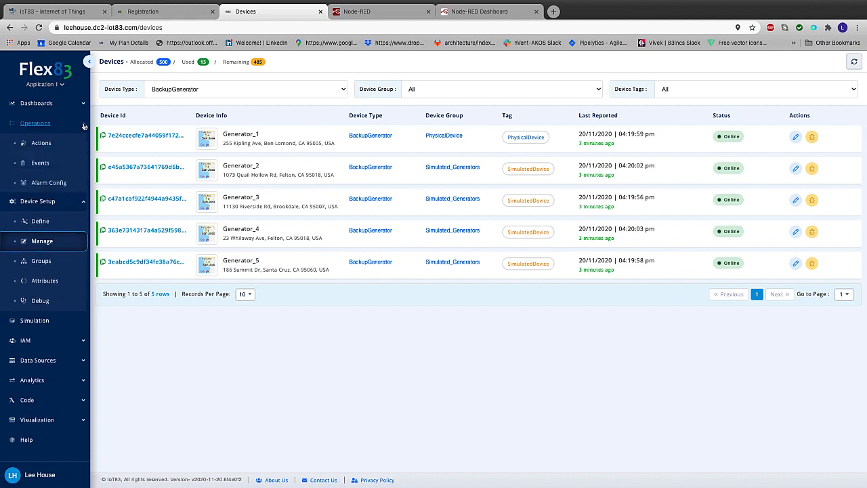
pyautogui.click(43, 184)
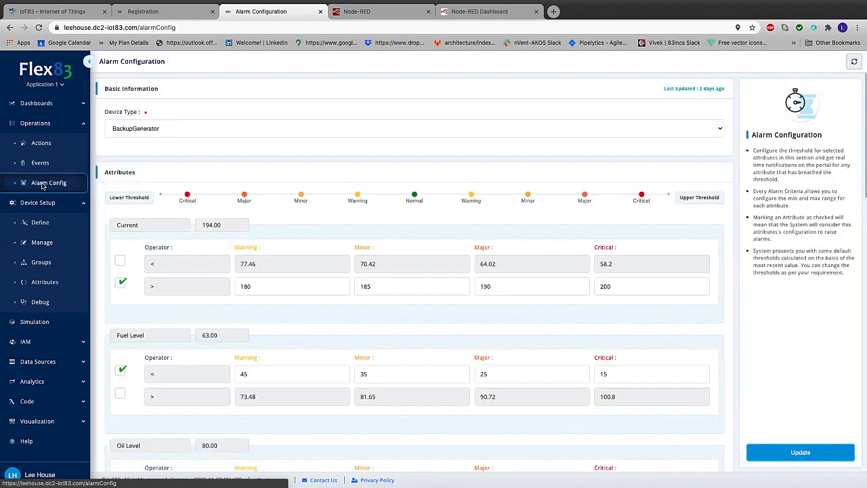
pyautogui.click(722, 131)
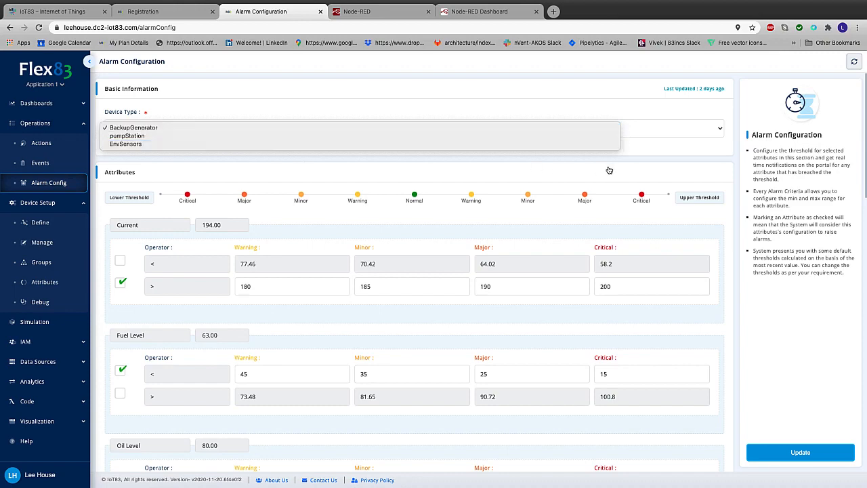
pyautogui.click(647, 166)
# Step: Examine the BackupGenerator alarm thresholds for all attributes, from Current through Power
pyautogui.scroll(-2, 325, 183)
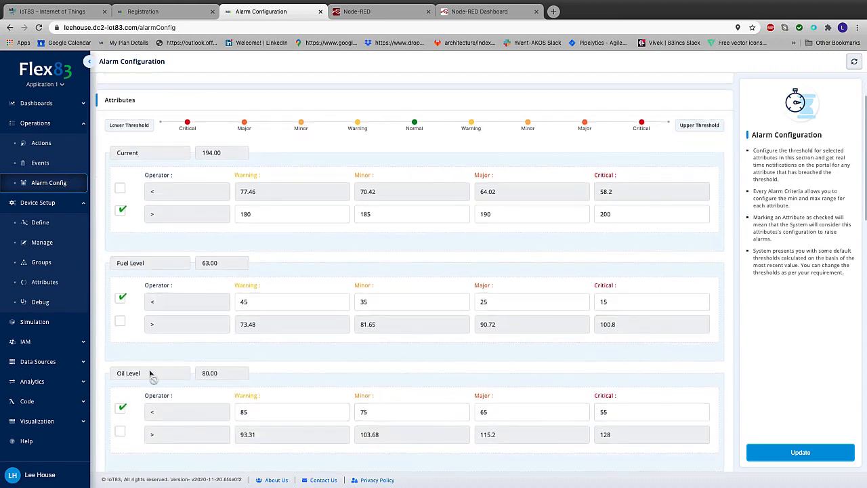
pyautogui.scroll(-4, 149, 378)
pyautogui.scroll(-5, 149, 378)
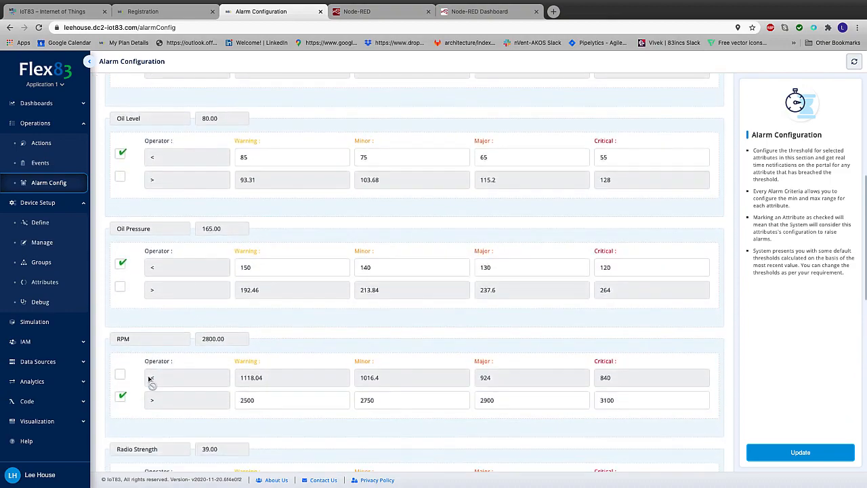
pyautogui.scroll(-5, 149, 379)
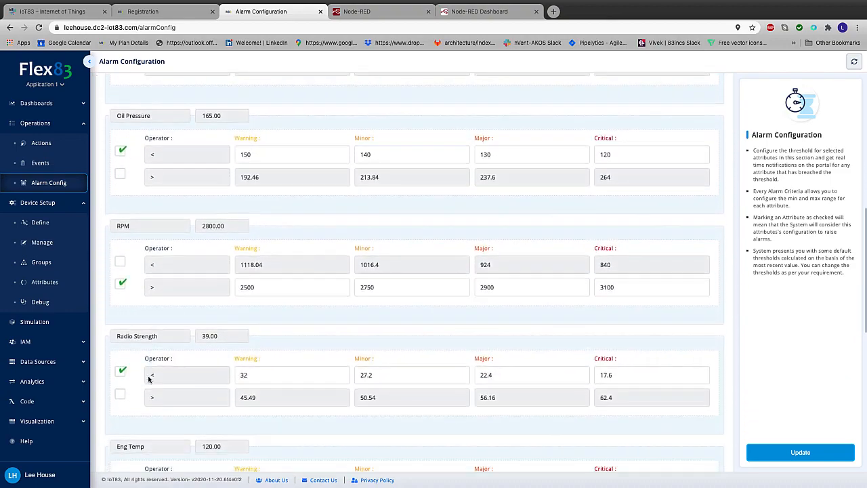
pyautogui.scroll(-5, 149, 379)
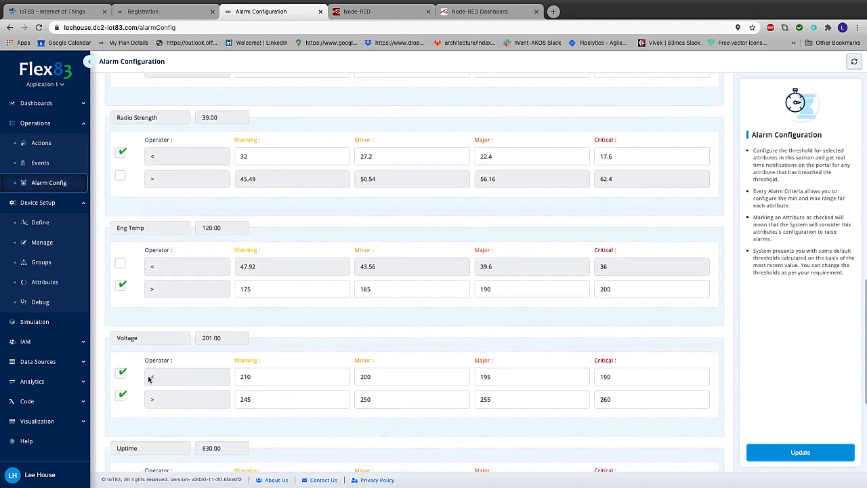
pyautogui.scroll(6, 150, 383)
pyautogui.scroll(10, 149, 381)
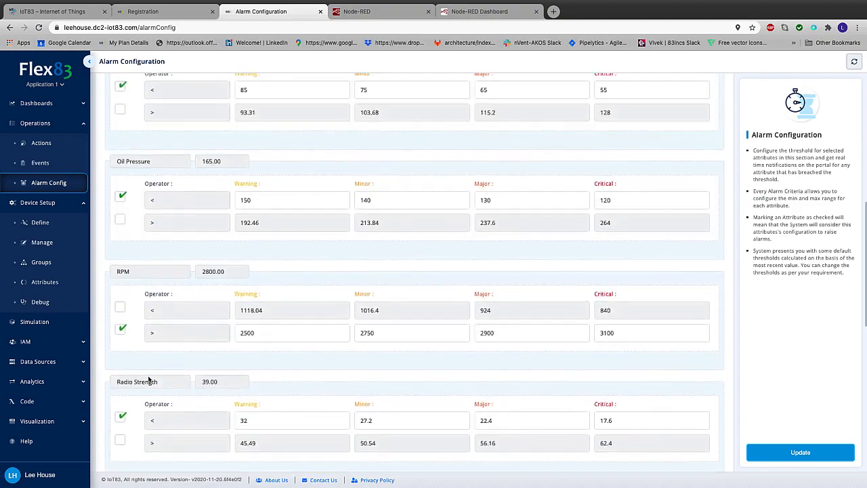
pyautogui.scroll(2, 149, 381)
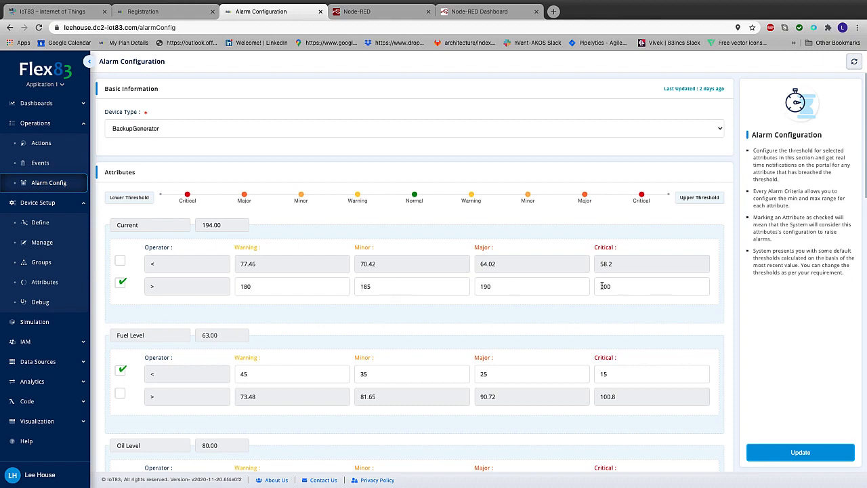
pyautogui.scroll(-11, 147, 226)
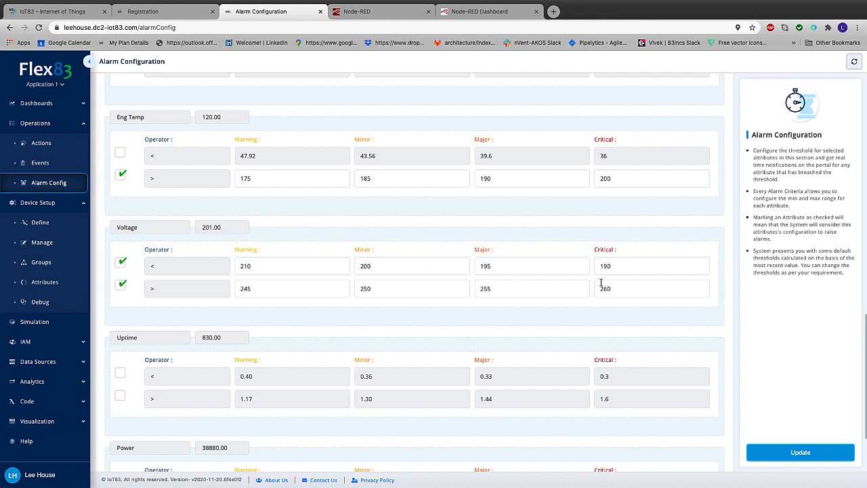
pyautogui.scroll(-3, 426, 324)
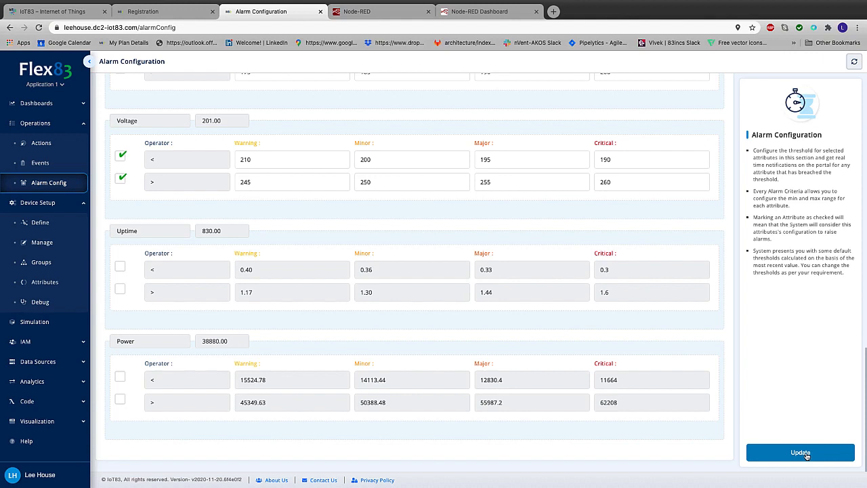
# Step: Disable the EmergencyShutdown event for BackupGenerator and open it for editing
pyautogui.click(41, 164)
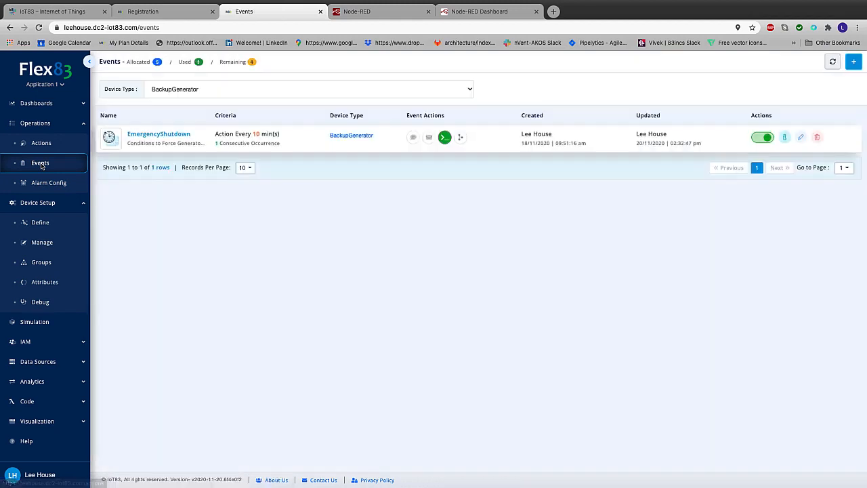
pyautogui.click(756, 138)
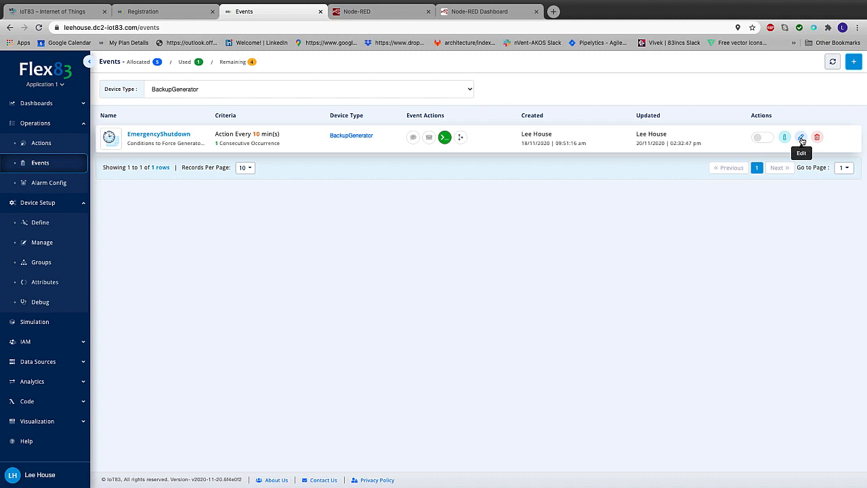
pyautogui.click(801, 138)
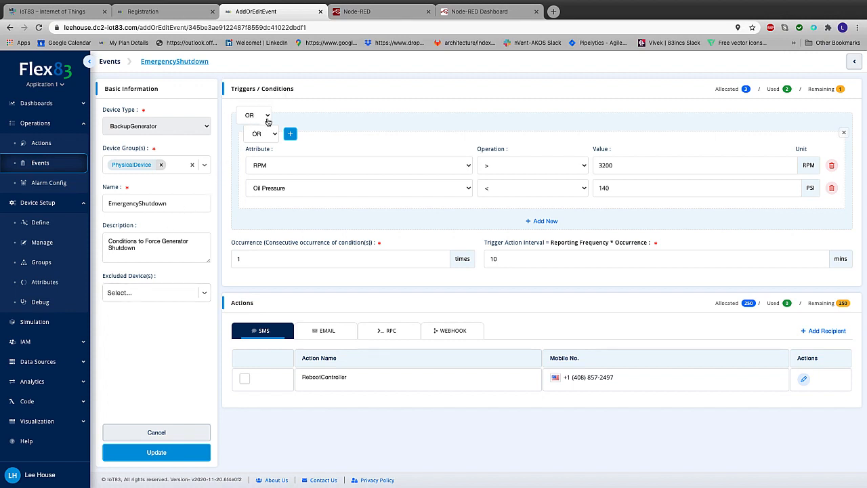
# Step: Review the condition operator choices and the RPC action of the EmergencyShutdown event, keeping OR, and update the event
pyautogui.click(271, 139)
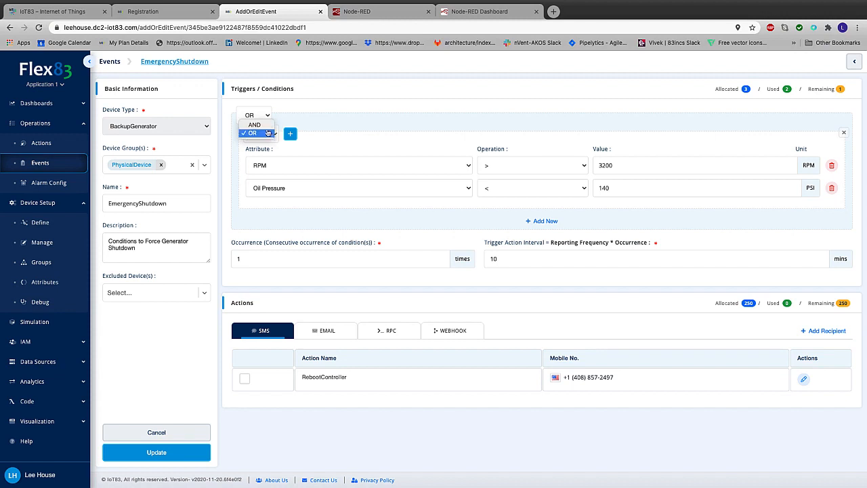
pyautogui.click(266, 134)
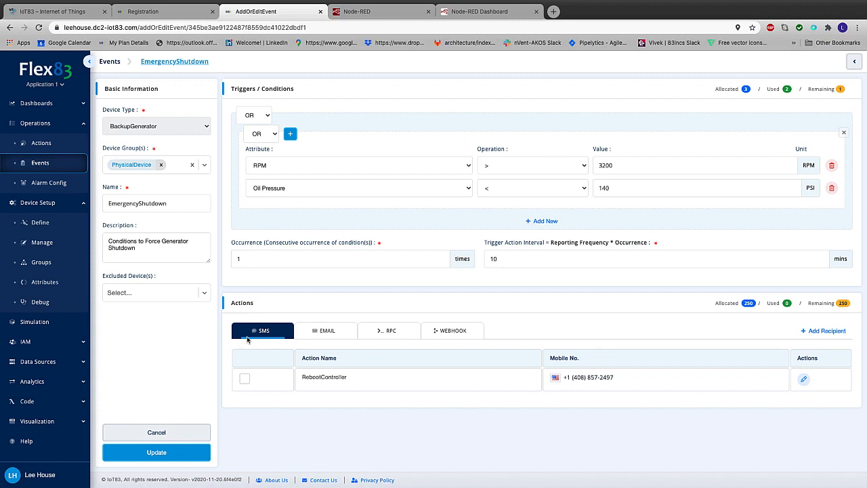
pyautogui.click(386, 335)
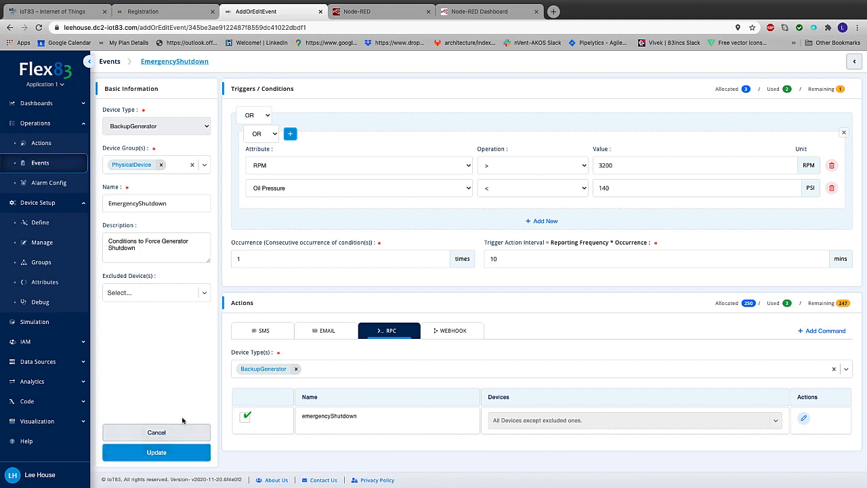
pyautogui.click(167, 453)
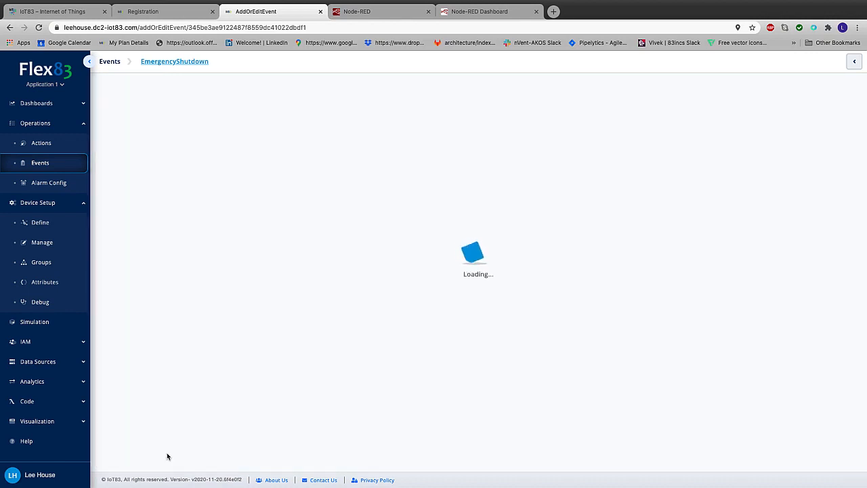
# Step: Open the device list dashboard and look through both pages of devices, returning to the first page
pyautogui.click(37, 103)
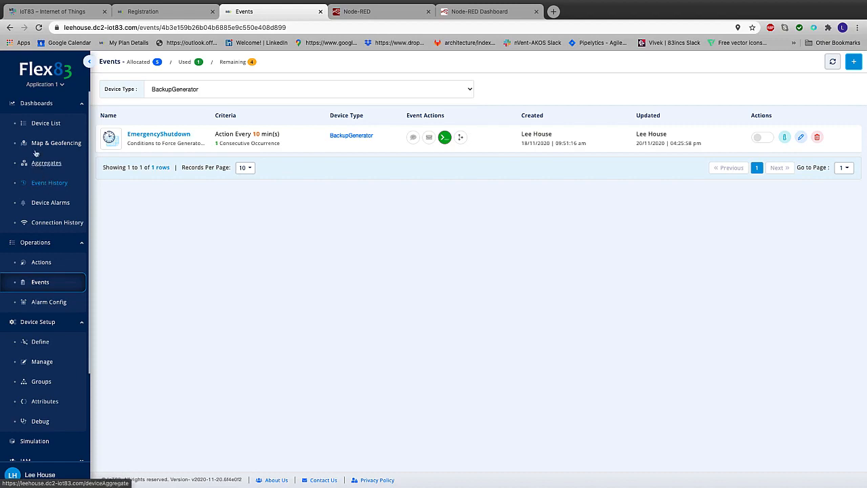
pyautogui.click(37, 125)
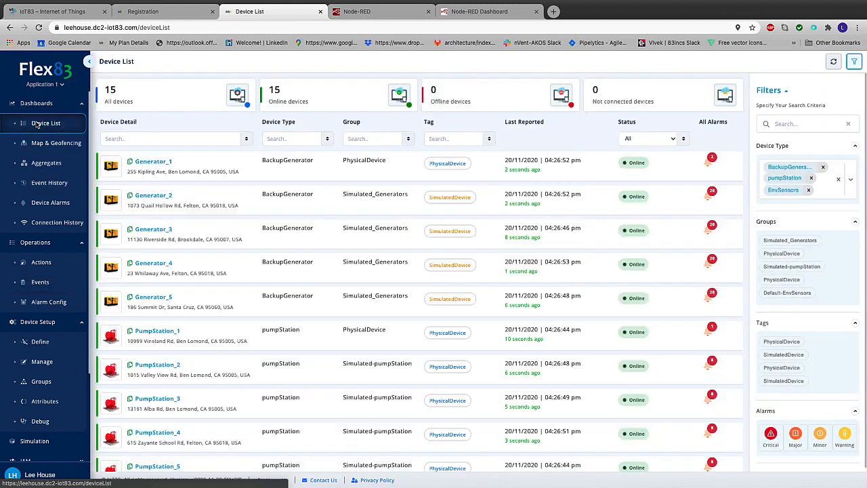
pyautogui.scroll(-3, 335, 288)
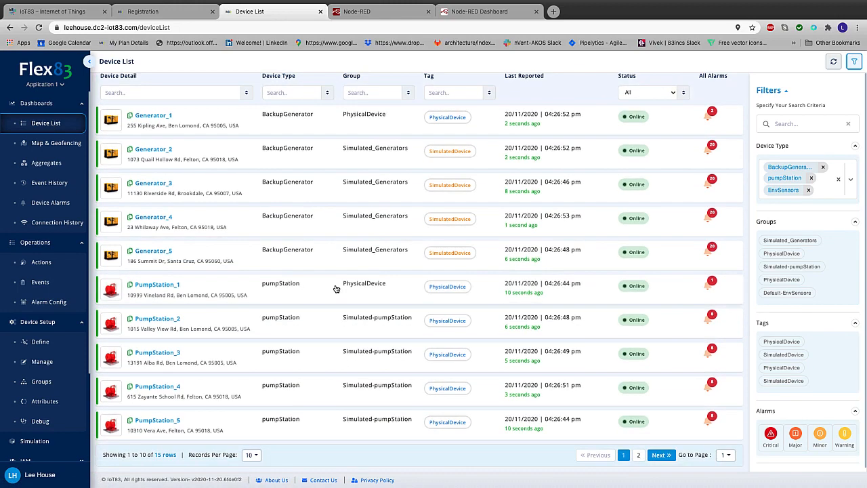
pyautogui.scroll(3, 335, 288)
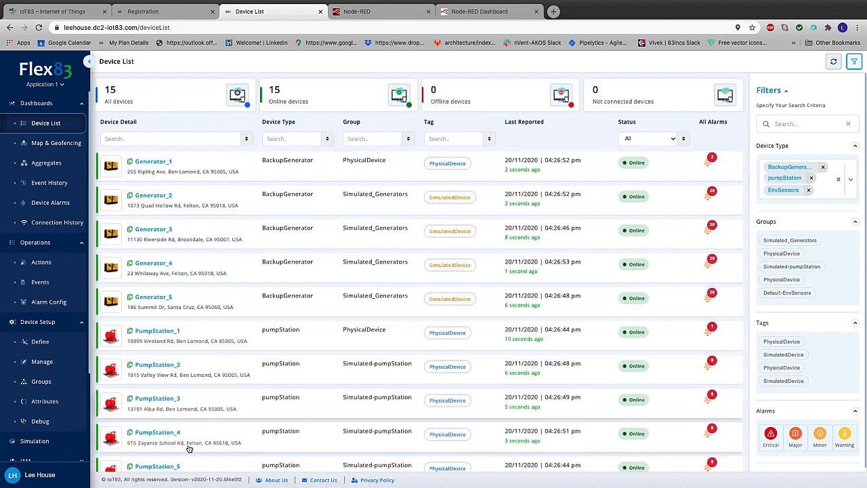
pyautogui.scroll(-2, 203, 447)
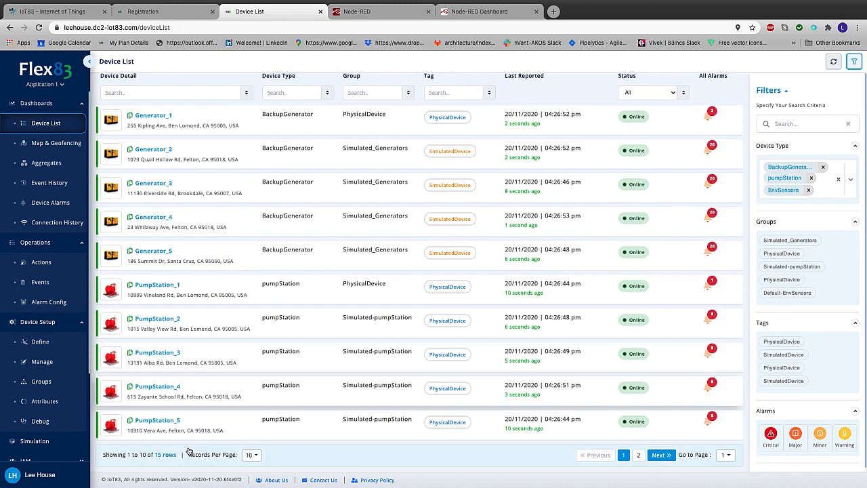
pyautogui.click(667, 459)
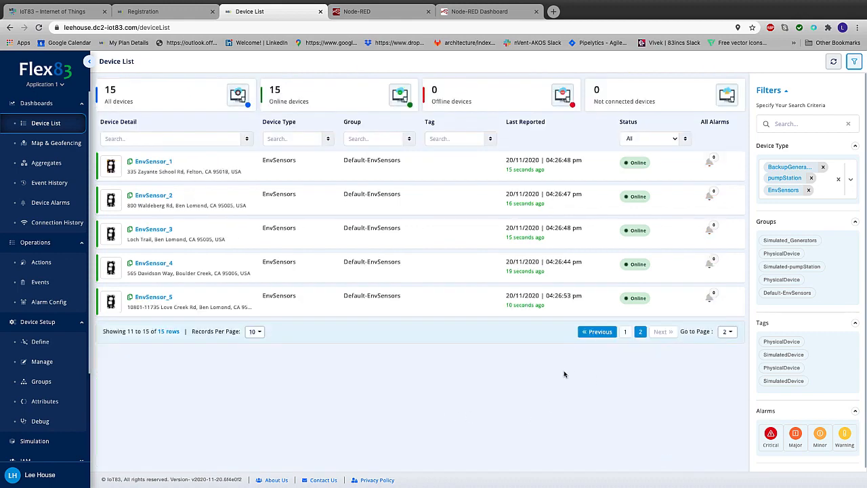
pyautogui.click(598, 332)
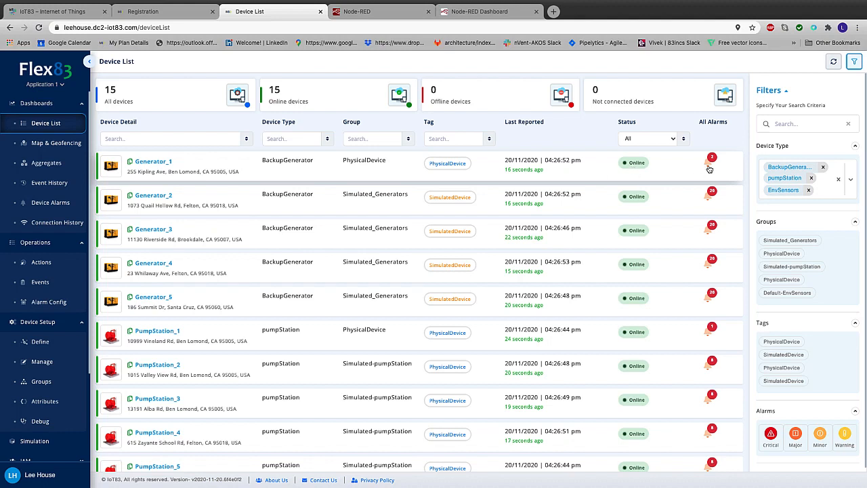
# Step: Open the details of Generator_2 and view the historical data of its Current attribute for the last hour
pyautogui.click(155, 196)
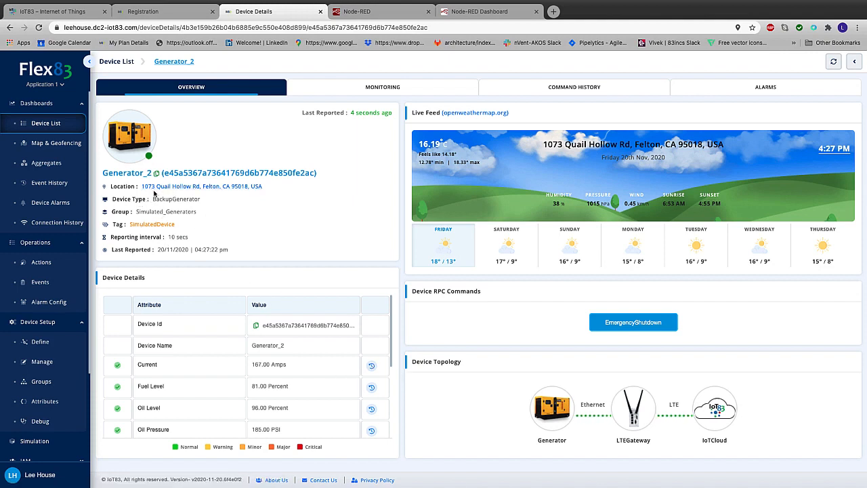
pyautogui.click(371, 368)
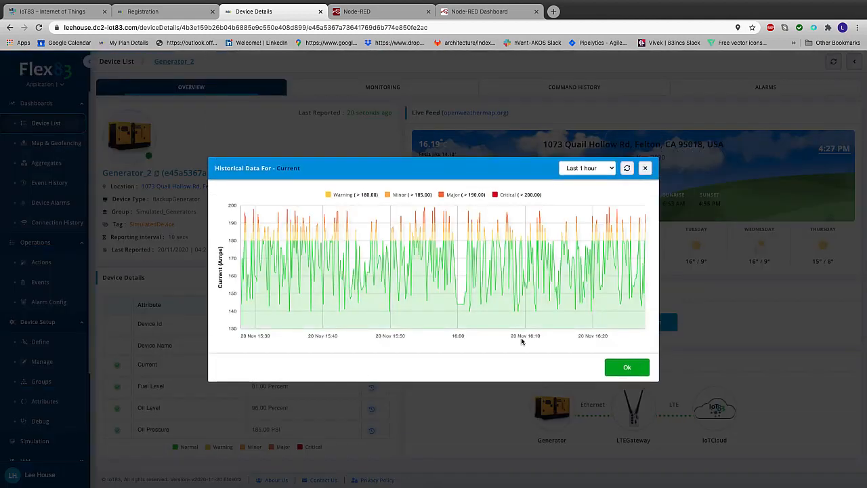
pyautogui.click(623, 370)
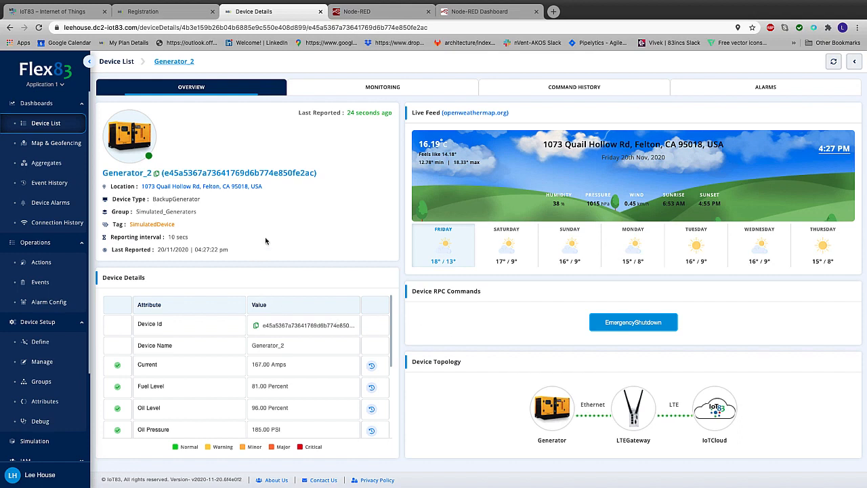
# Step: Examine the monitoring charts and gauges of Generator_2 for oil pressure, voltage and RPM
pyautogui.click(380, 89)
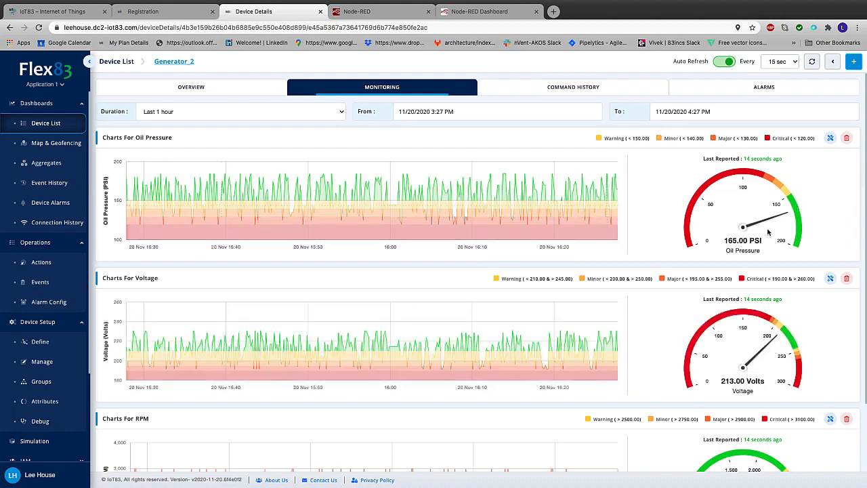
pyautogui.scroll(-2, 542, 295)
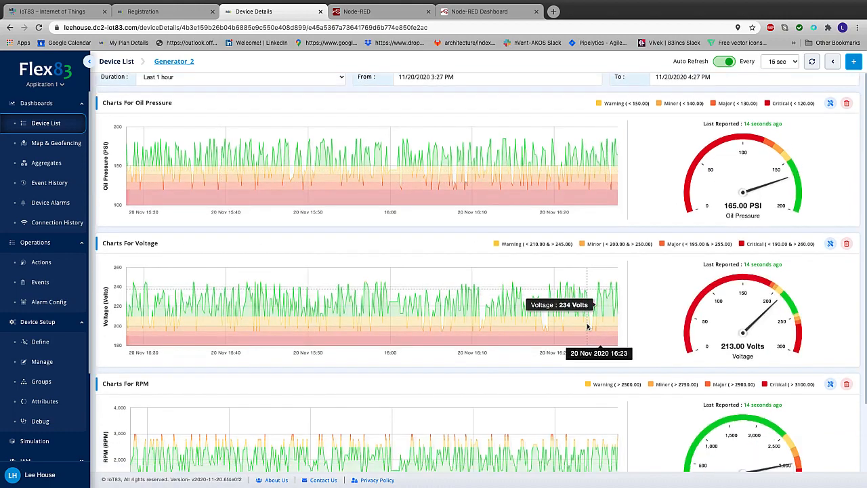
pyautogui.scroll(2, 580, 333)
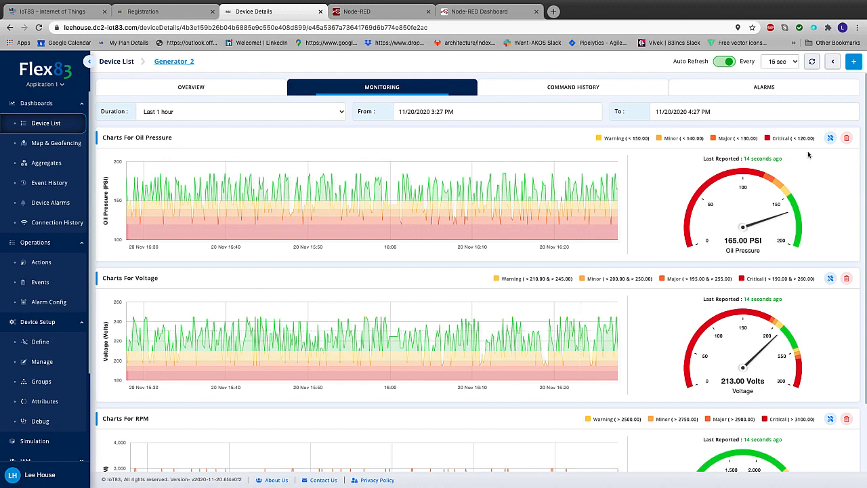
# Step: Add a monitoring chart for Generator_2's Oil Level attribute with minimum 0 and maximum 100, keeping the header Charts For Oil Level
pyautogui.click(854, 61)
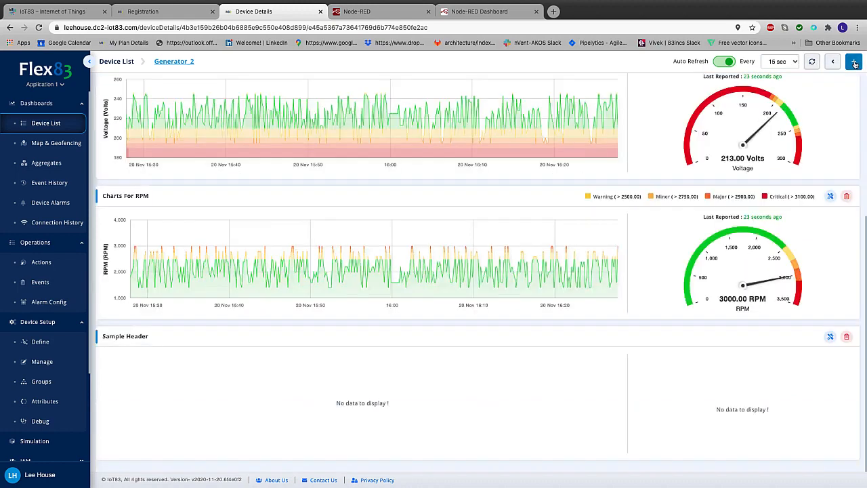
pyautogui.click(830, 336)
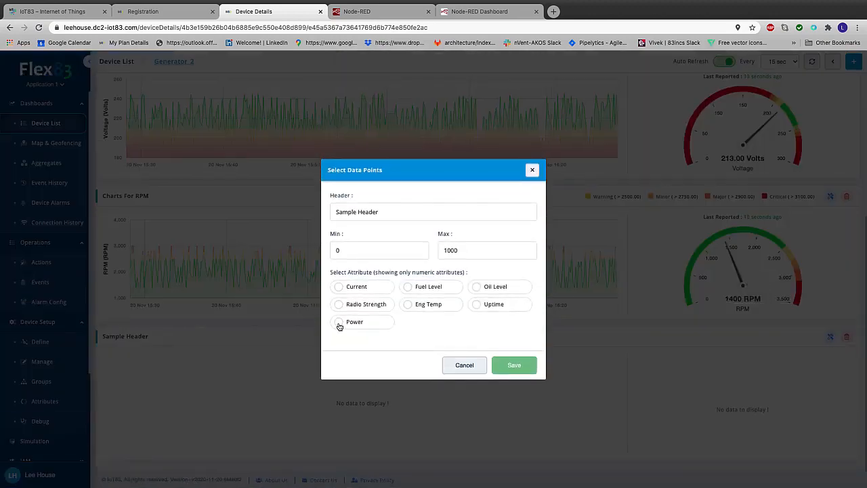
pyautogui.click(476, 288)
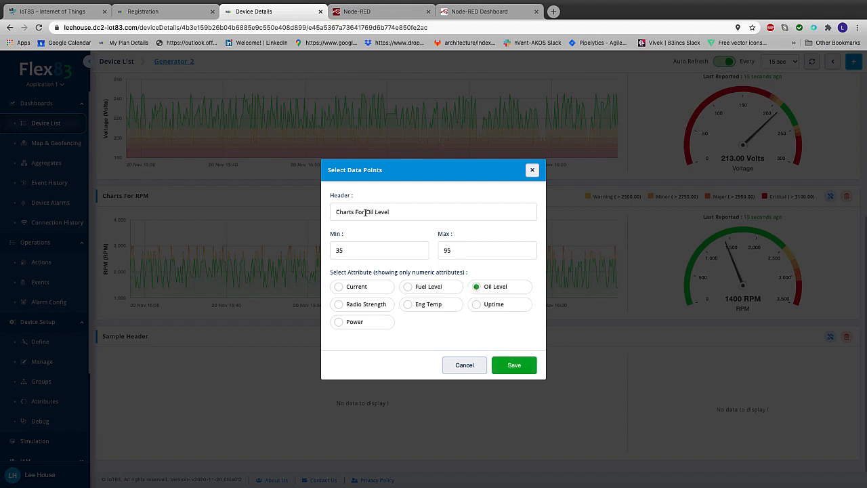
pyautogui.moveTo(337, 214); pyautogui.dragTo(399, 214)
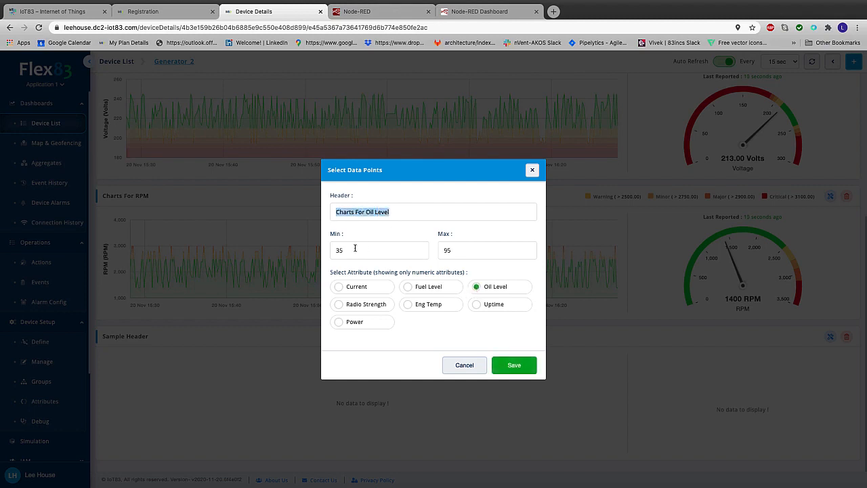
pyautogui.moveTo(354, 248); pyautogui.dragTo(342, 254)
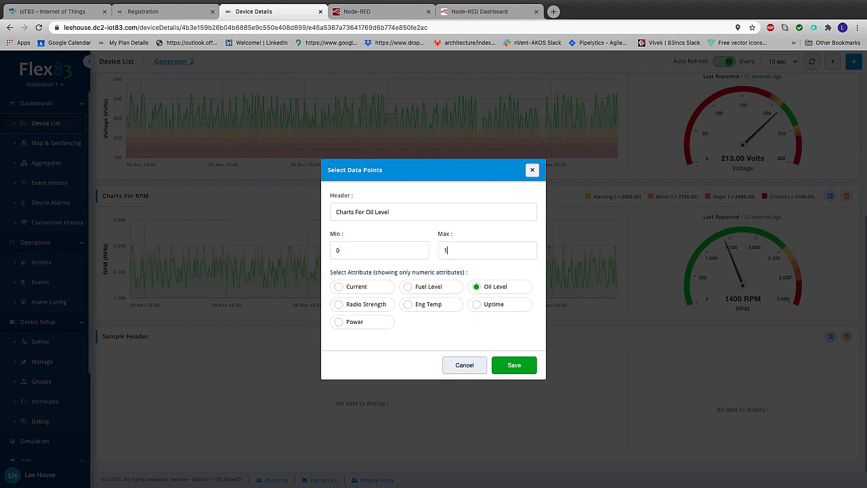
pyautogui.click(512, 367)
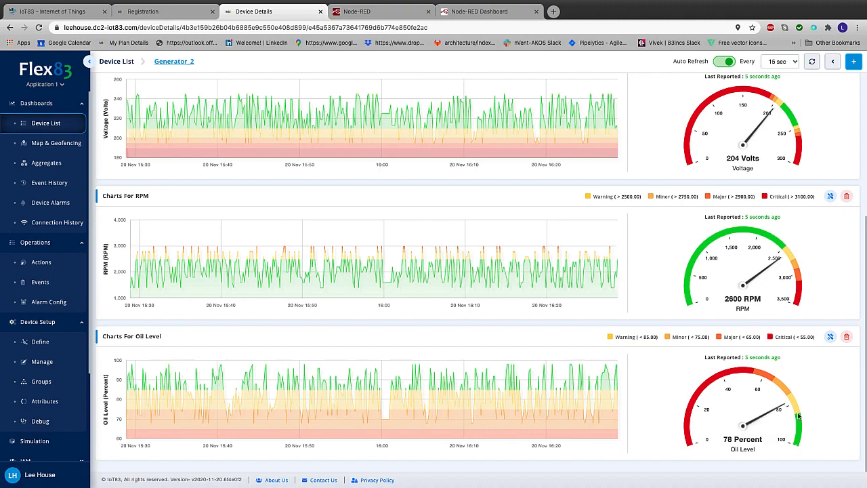
pyautogui.scroll(5, 575, 247)
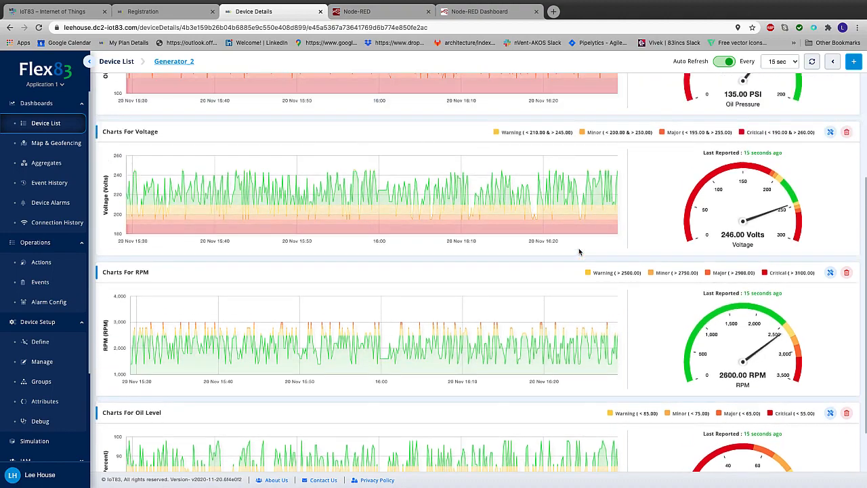
# Step: Locate Generator_1 on the Map & Geofencing dashboard, open its full details and review its alarms
pyautogui.click(61, 144)
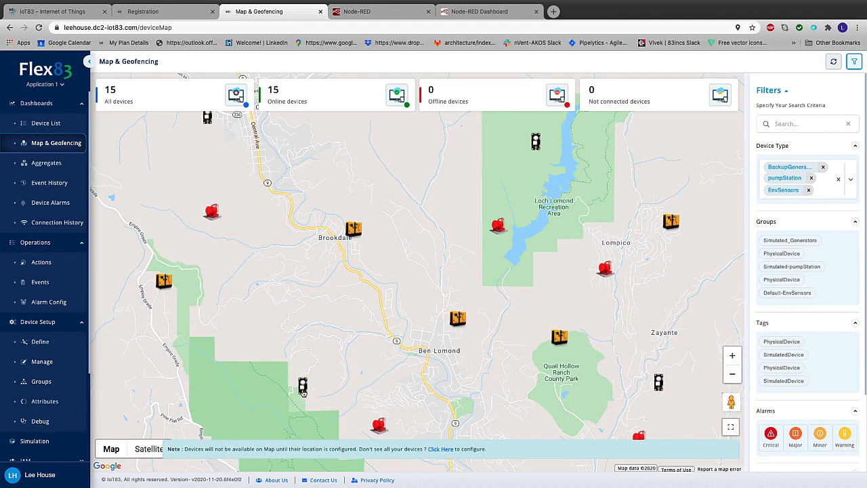
pyautogui.click(458, 323)
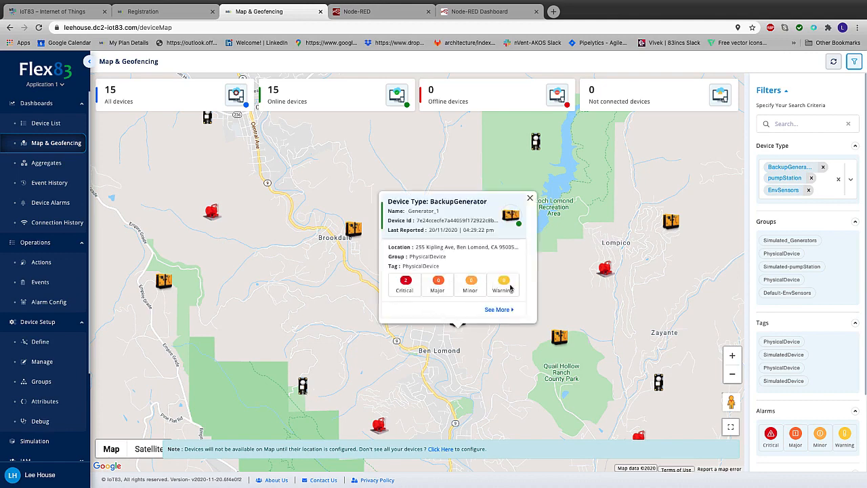
pyautogui.click(497, 309)
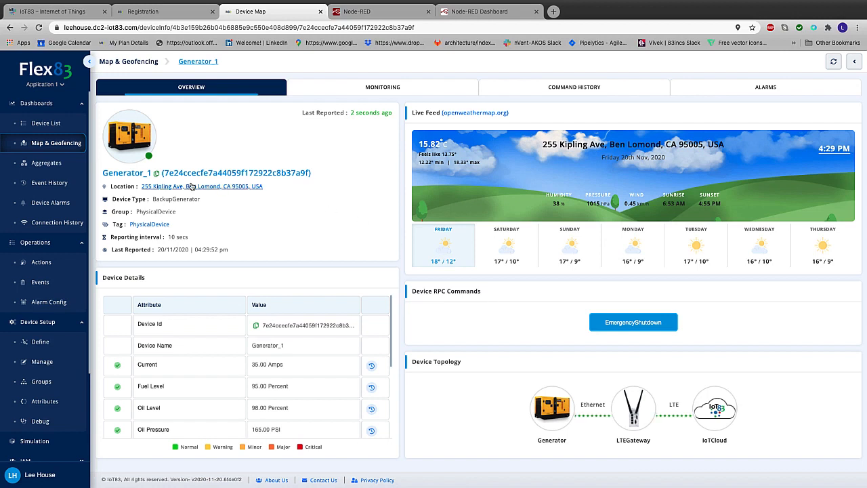
pyautogui.click(768, 89)
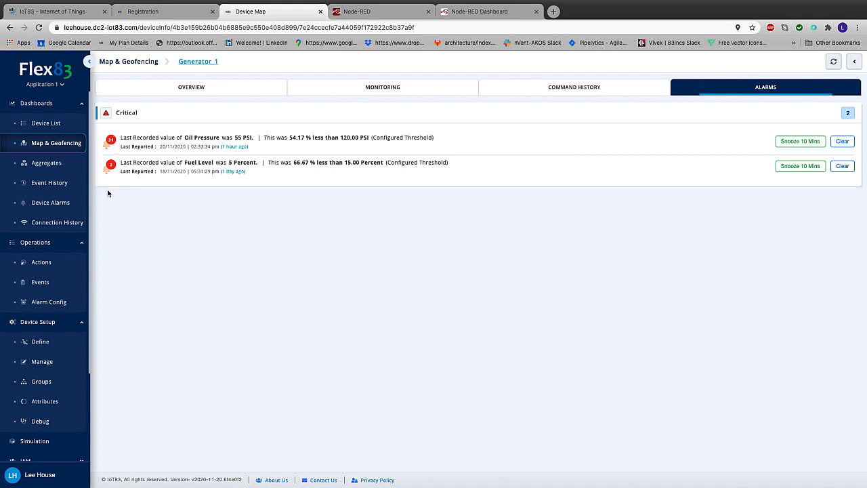
# Step: Filter the Aggregates dashboard to the pumpStation device type only and set the duration to Last 3 hours
pyautogui.click(49, 164)
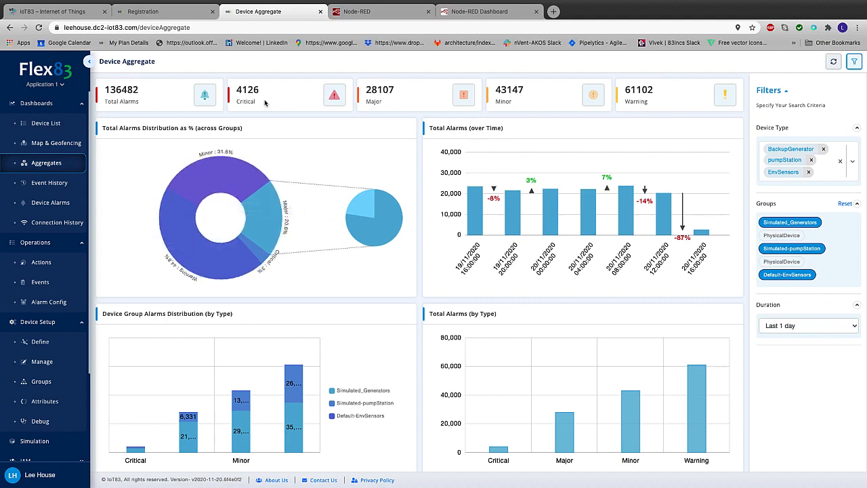
pyautogui.click(825, 149)
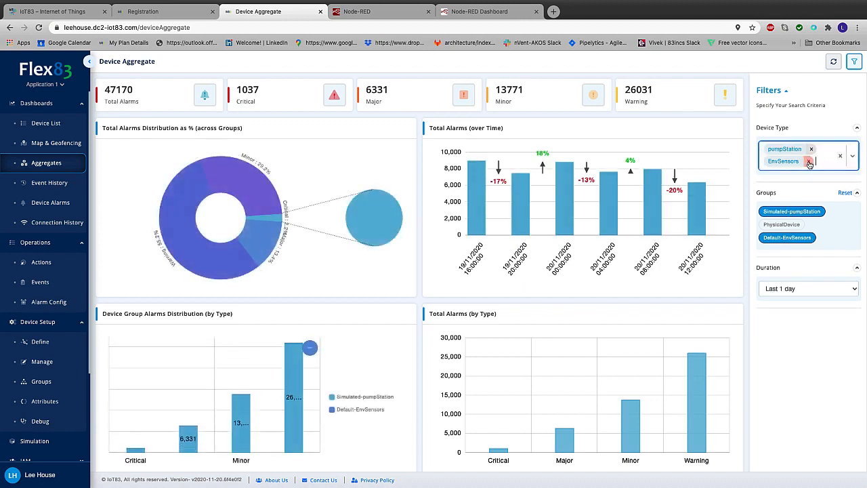
pyautogui.click(808, 161)
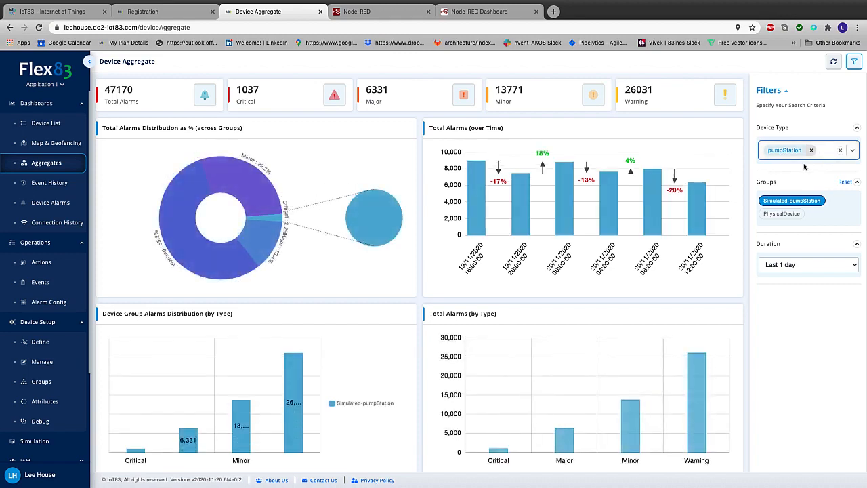
pyautogui.click(854, 267)
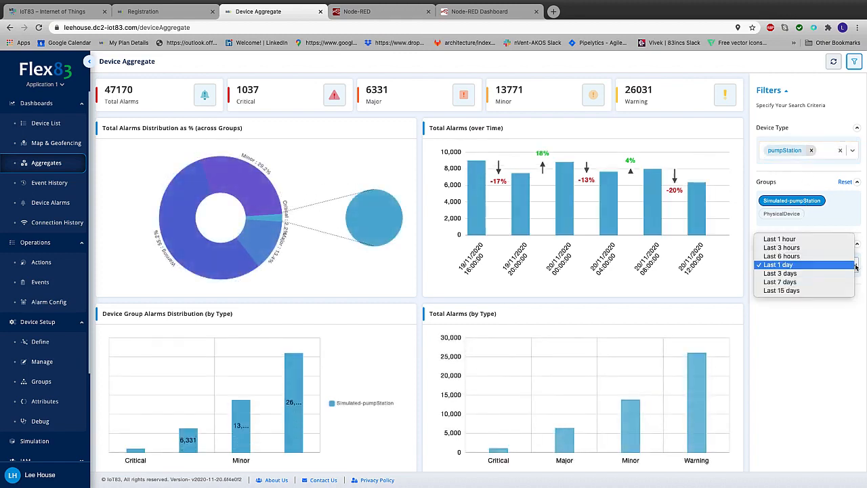
pyautogui.click(783, 248)
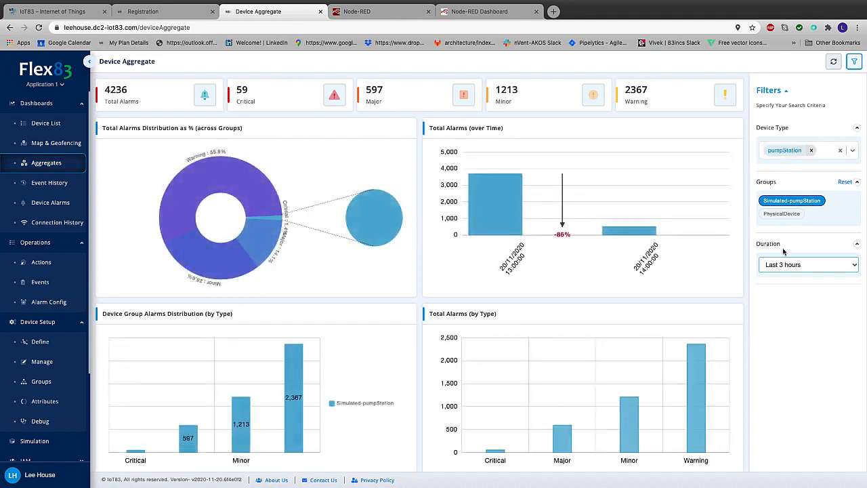
# Step: Review the Event History dashboard and look through the device alarms grouped by severity for the generators
pyautogui.click(46, 183)
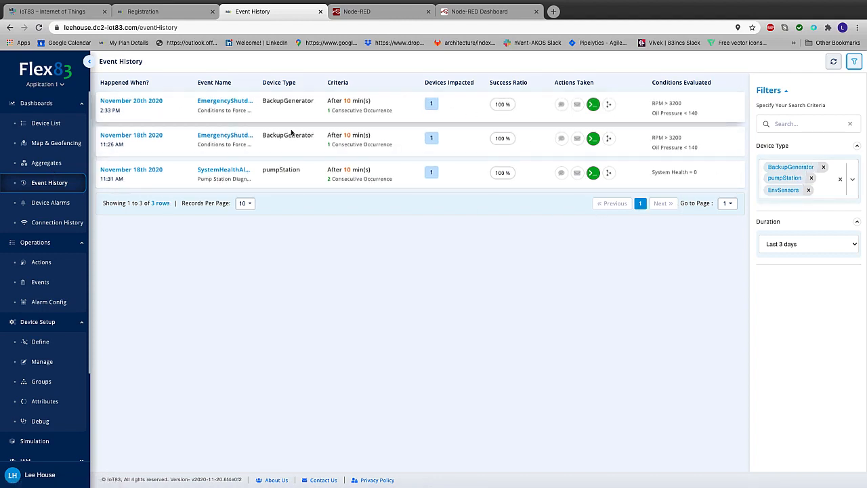
pyautogui.click(52, 203)
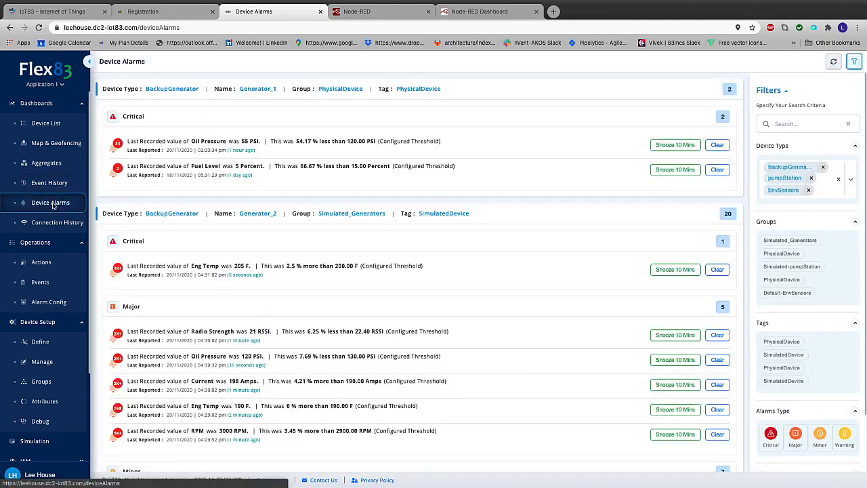
pyautogui.scroll(-5, 457, 286)
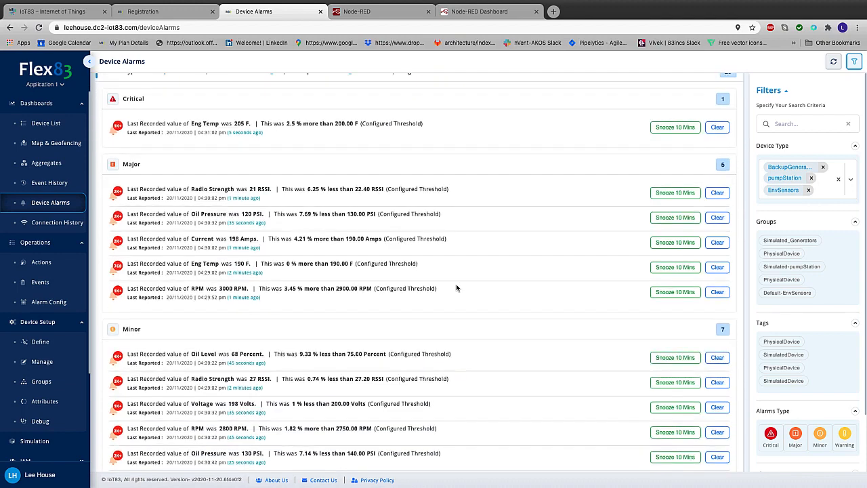
pyautogui.scroll(5, 456, 287)
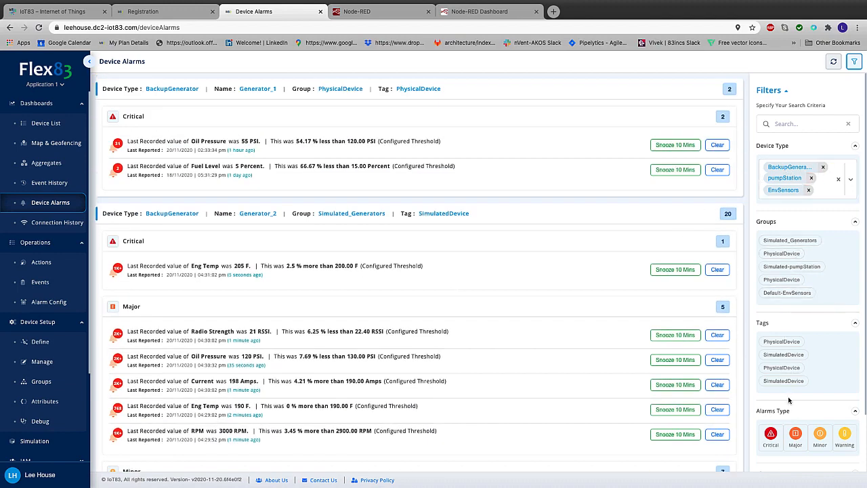
# Step: Examine the connection history charts of the device groups and set their duration to Last 1 day
pyautogui.click(50, 222)
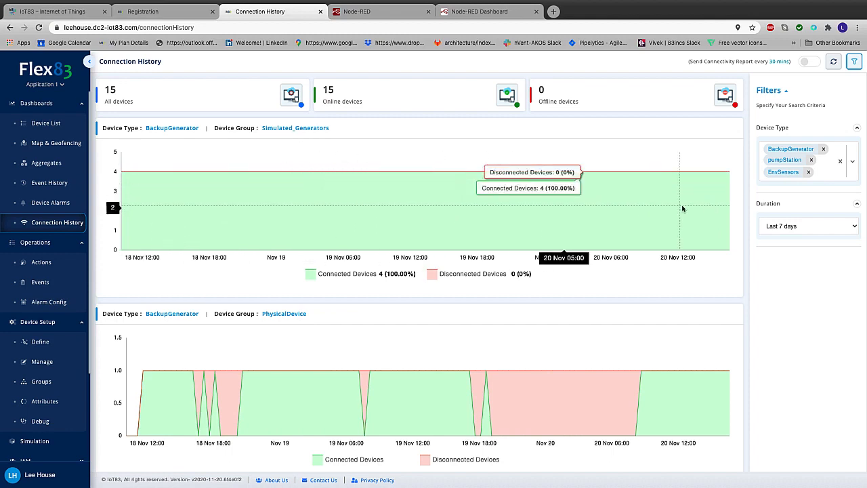
pyautogui.scroll(-5, 452, 225)
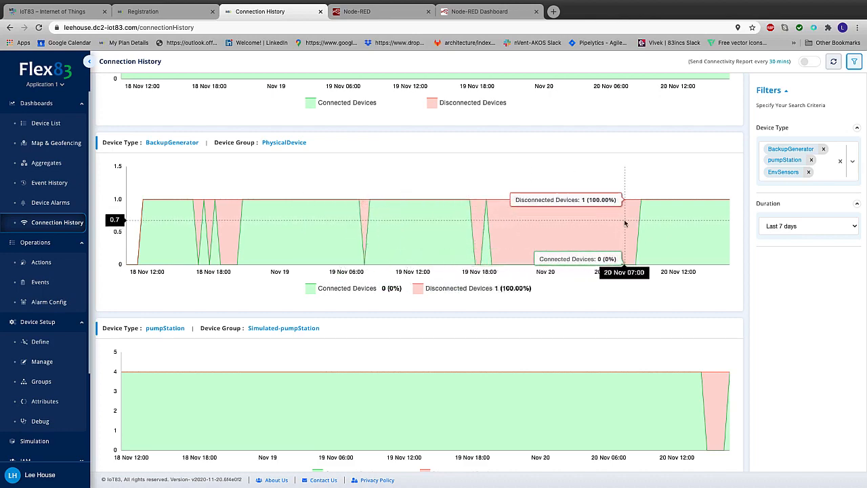
pyautogui.scroll(-1, 545, 234)
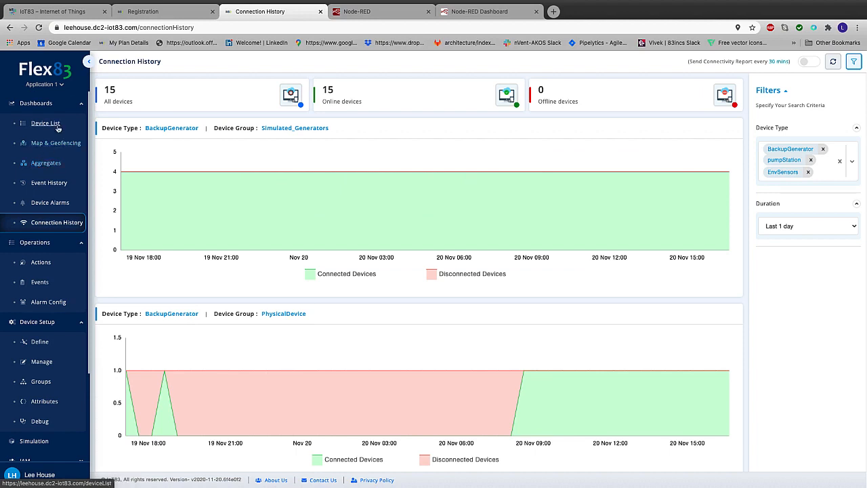
# Step: Collapse the Dashboards, Operations and Device Setup sections and look through the IAM, Data Sources, Analytics, Code and Visualization sections
pyautogui.click(82, 104)
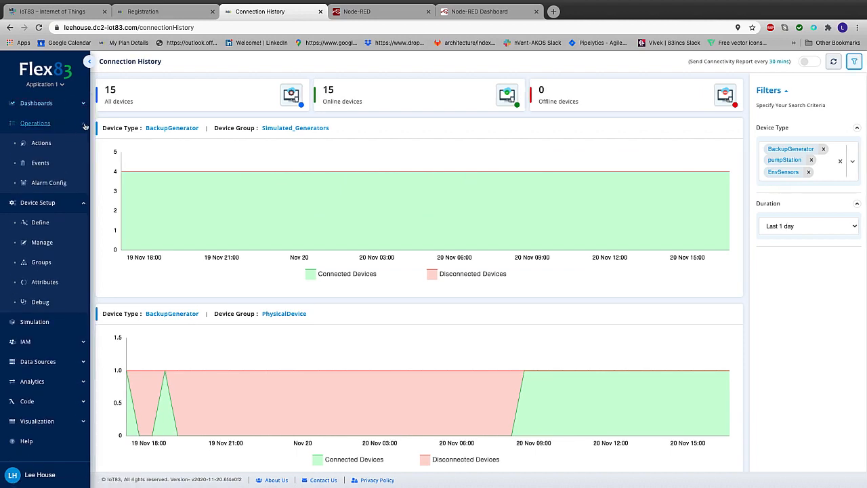
pyautogui.click(85, 125)
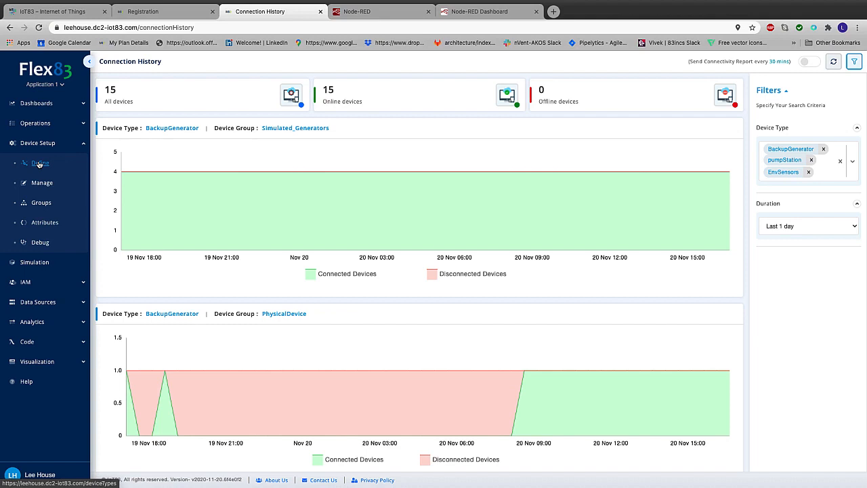
pyautogui.click(84, 143)
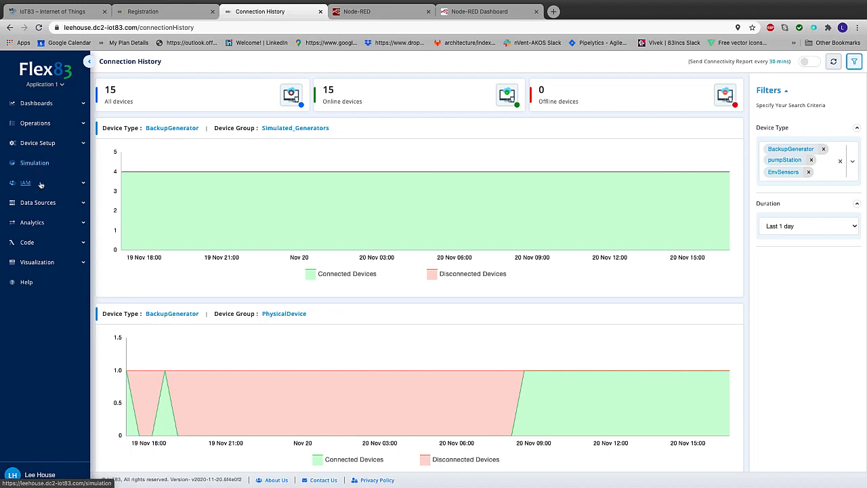
pyautogui.click(84, 185)
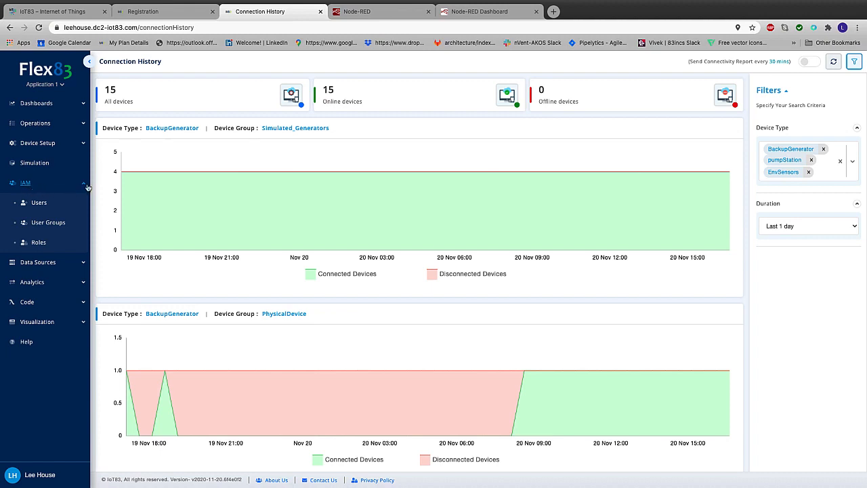
pyautogui.click(87, 187)
pyautogui.click(83, 205)
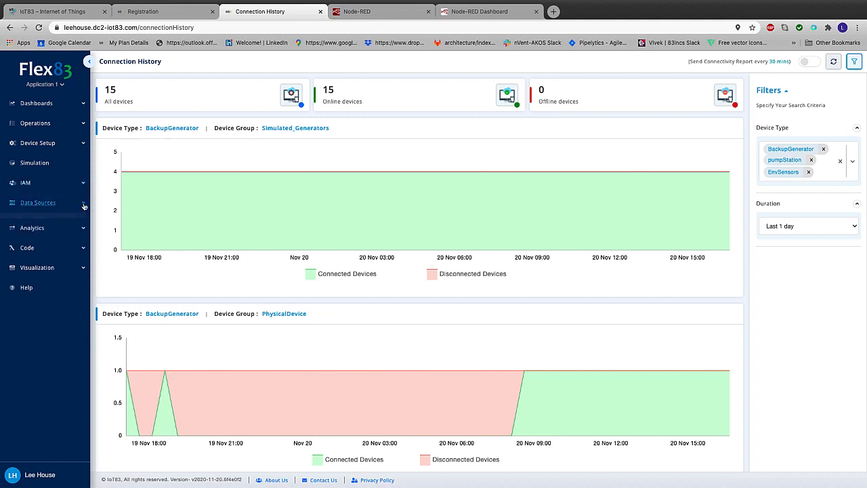
pyautogui.click(84, 206)
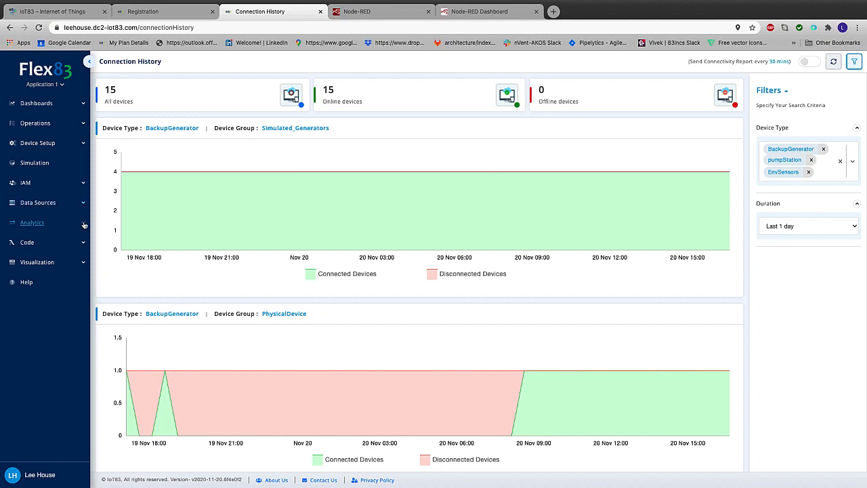
pyautogui.click(84, 225)
pyautogui.click(84, 226)
pyautogui.click(84, 244)
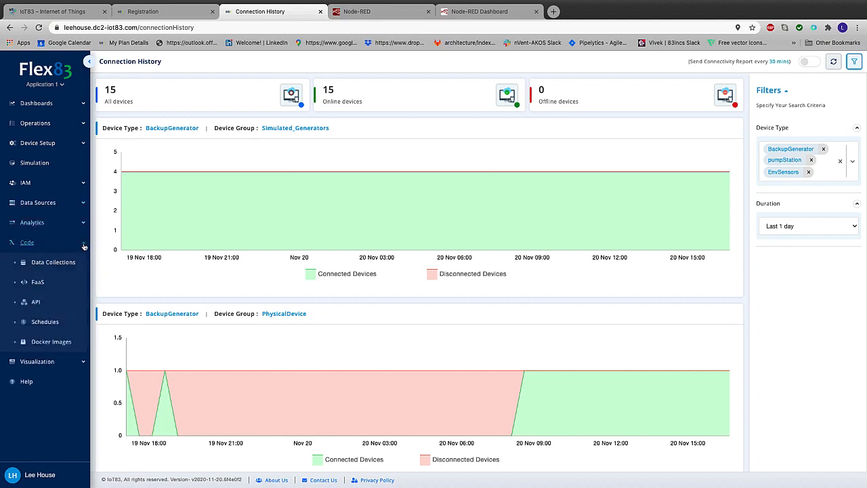
pyautogui.click(84, 245)
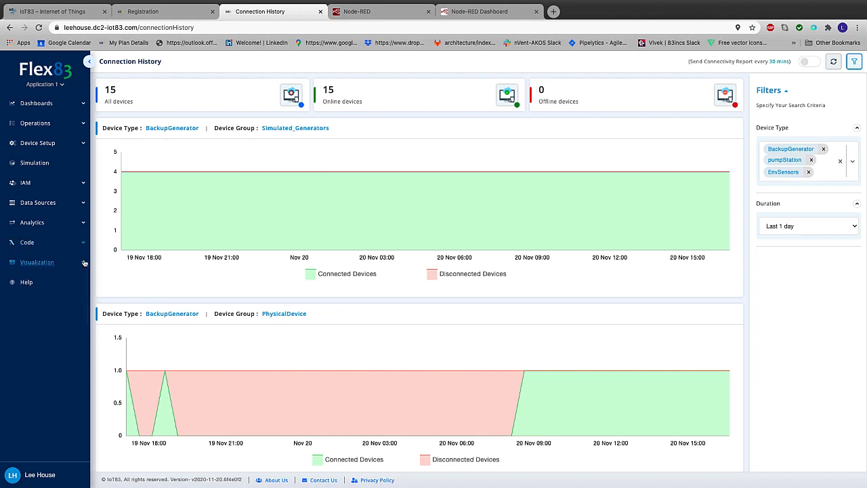
pyautogui.click(84, 264)
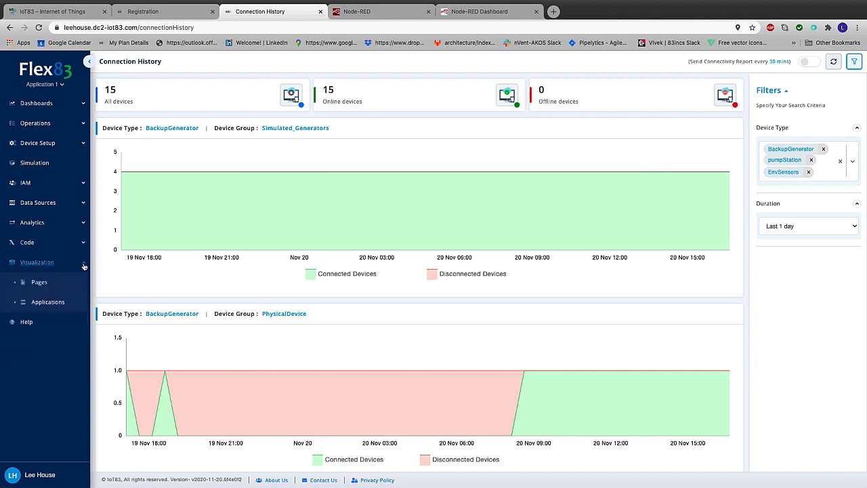
pyautogui.click(84, 265)
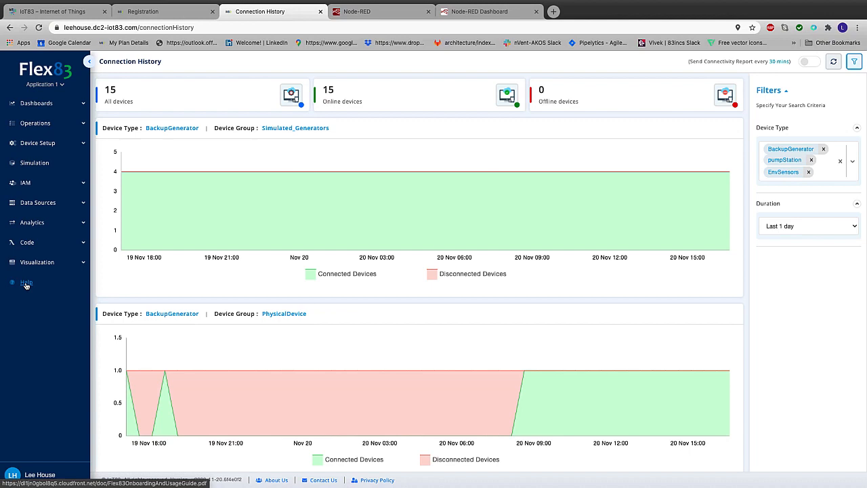
pyautogui.scroll(-1, 27, 286)
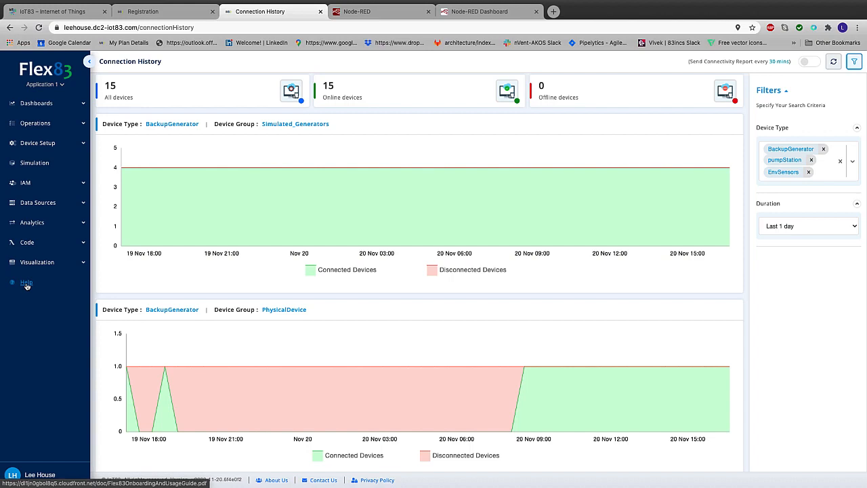
# Step: Expand the Dashboards section again and revisit the Device List and Map & Geofencing dashboards
pyautogui.click(38, 103)
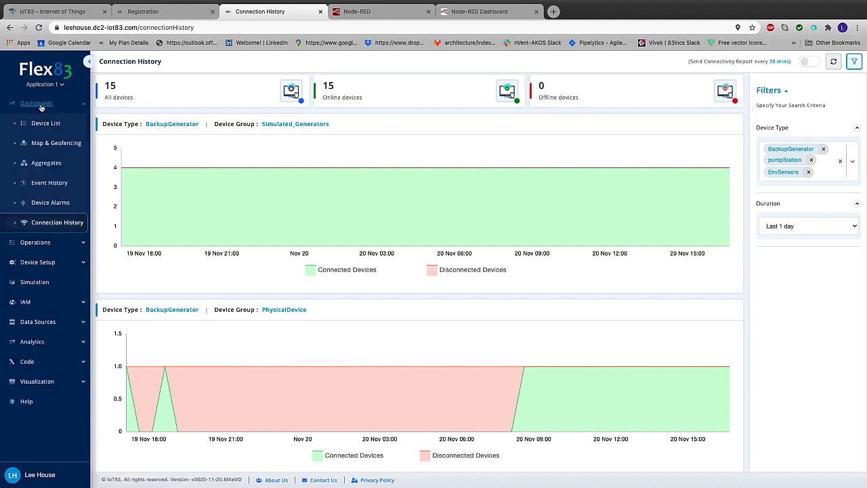
pyautogui.click(45, 125)
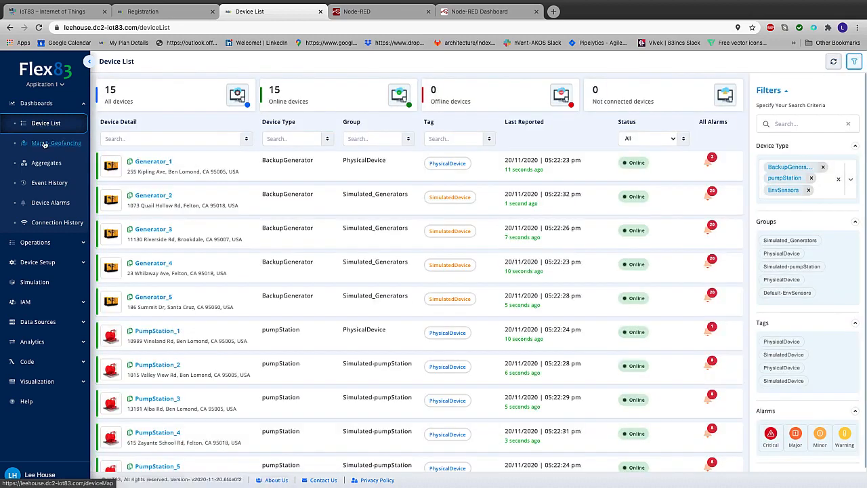
pyautogui.click(44, 144)
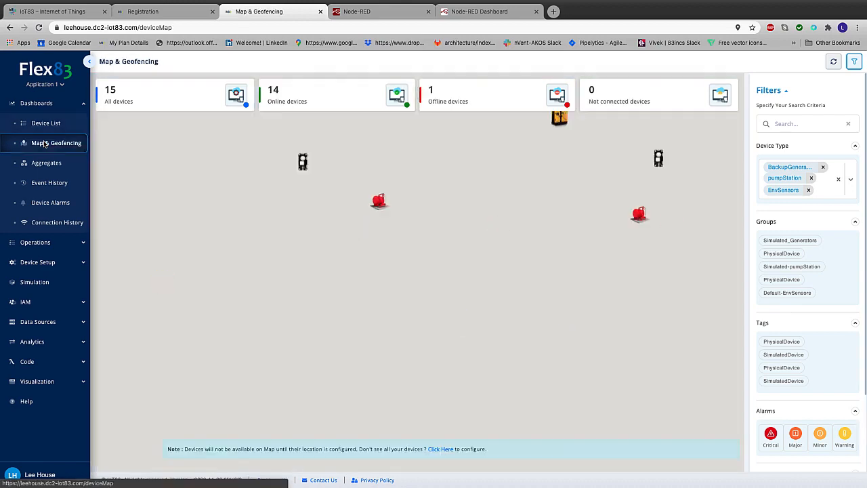